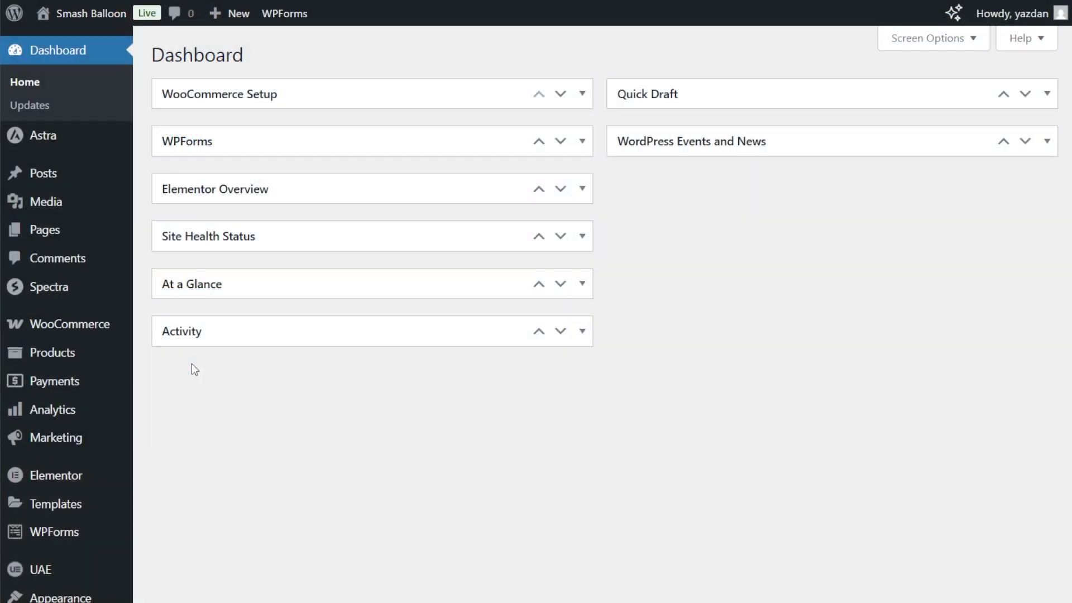
Step: Start a new feed in the Instagram Feed plugin using the User Timeline feed type
scroll(95, 364, down, 4)
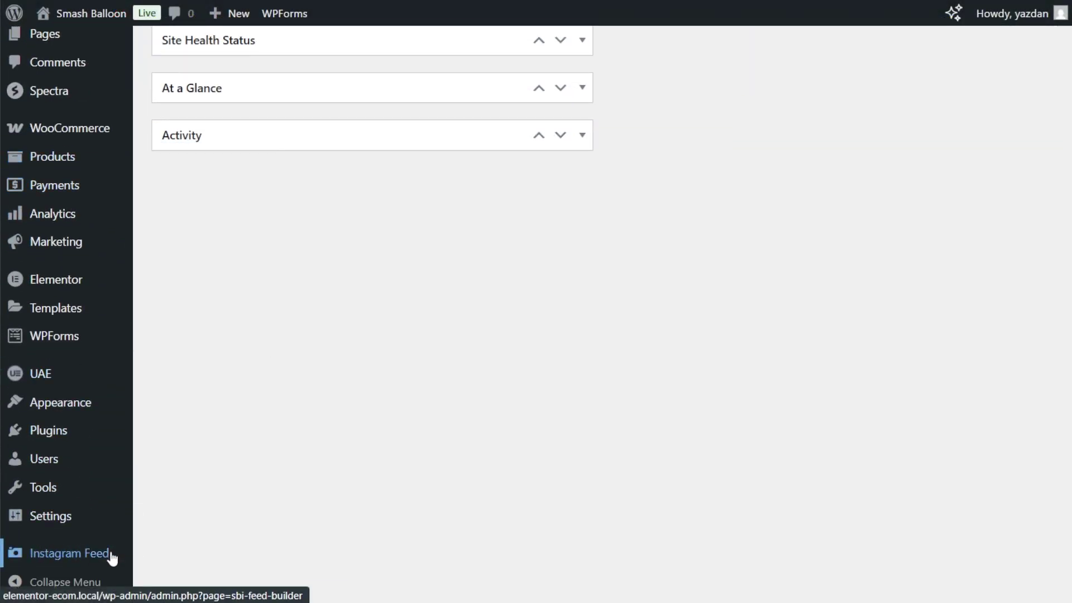
mouse_move(112, 557)
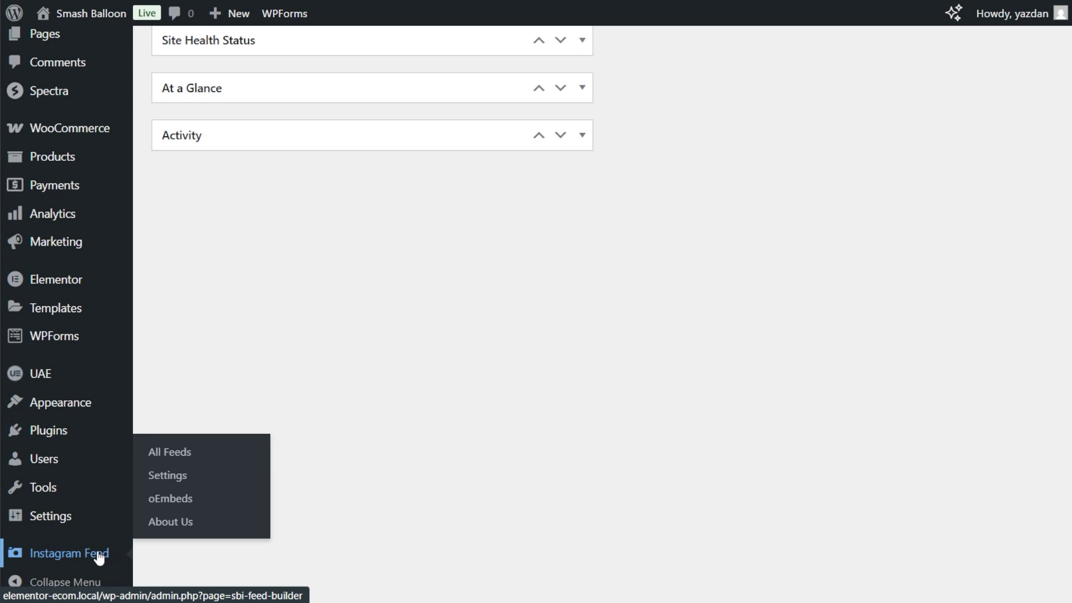
click(95, 556)
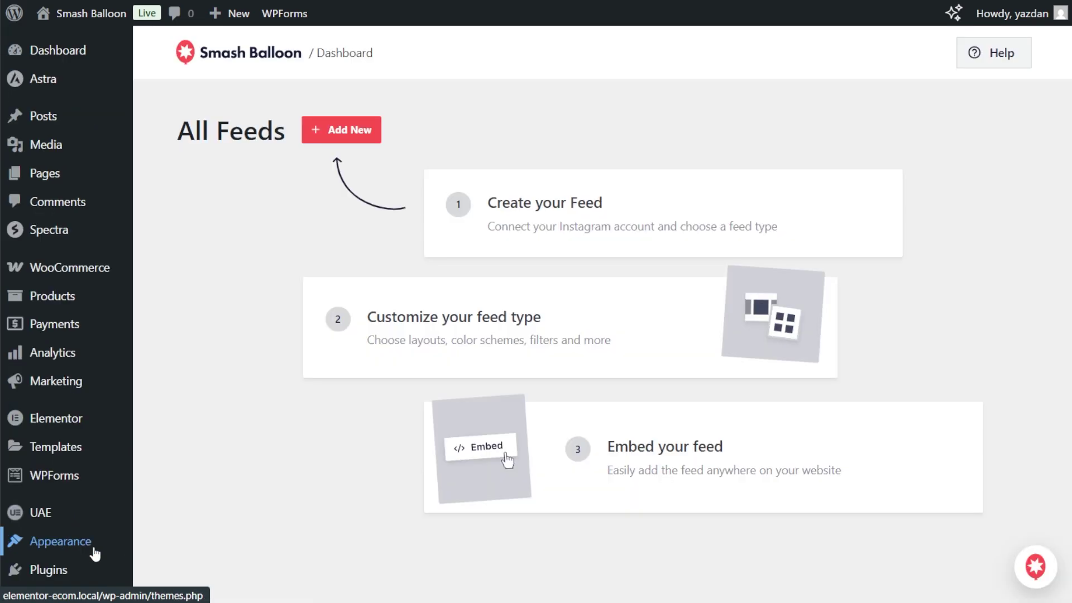
click(342, 134)
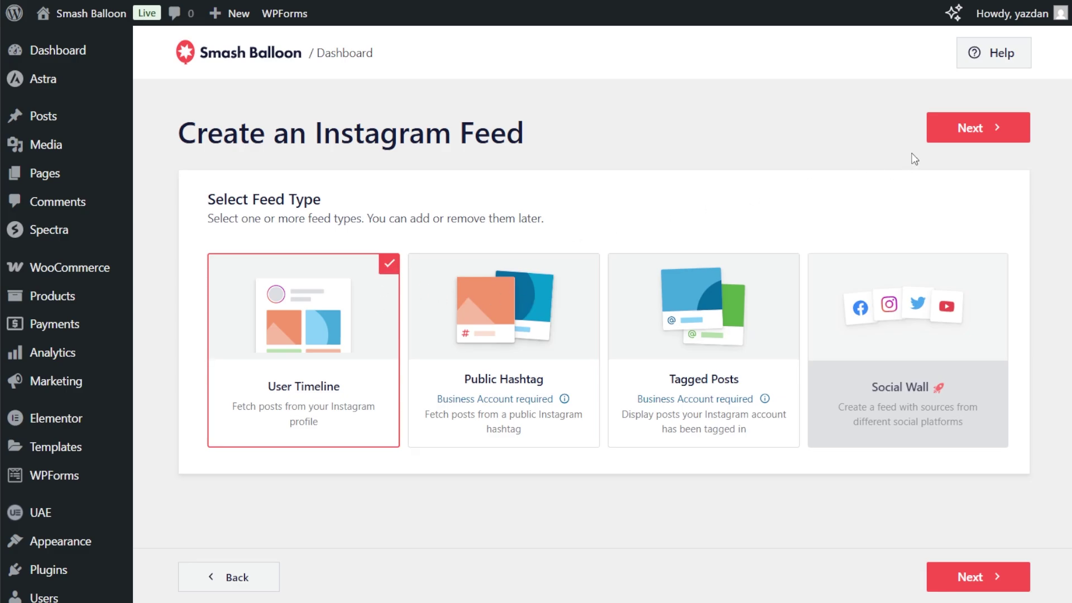
click(947, 132)
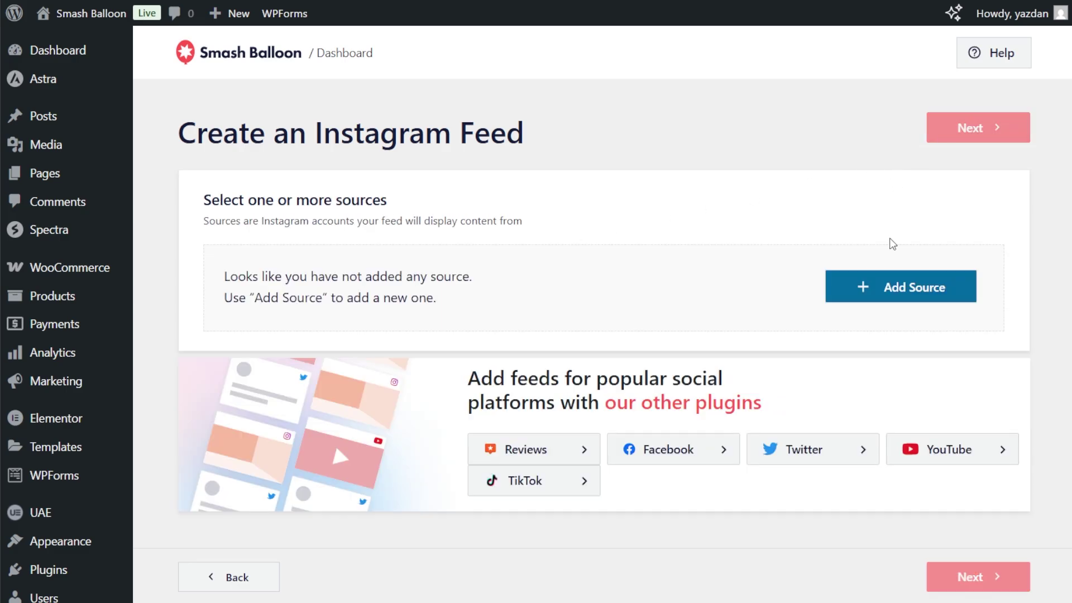
Step: Add a Business Advanced source, answer No to having connected a Facebook account before, and start connecting with Facebook
click(914, 289)
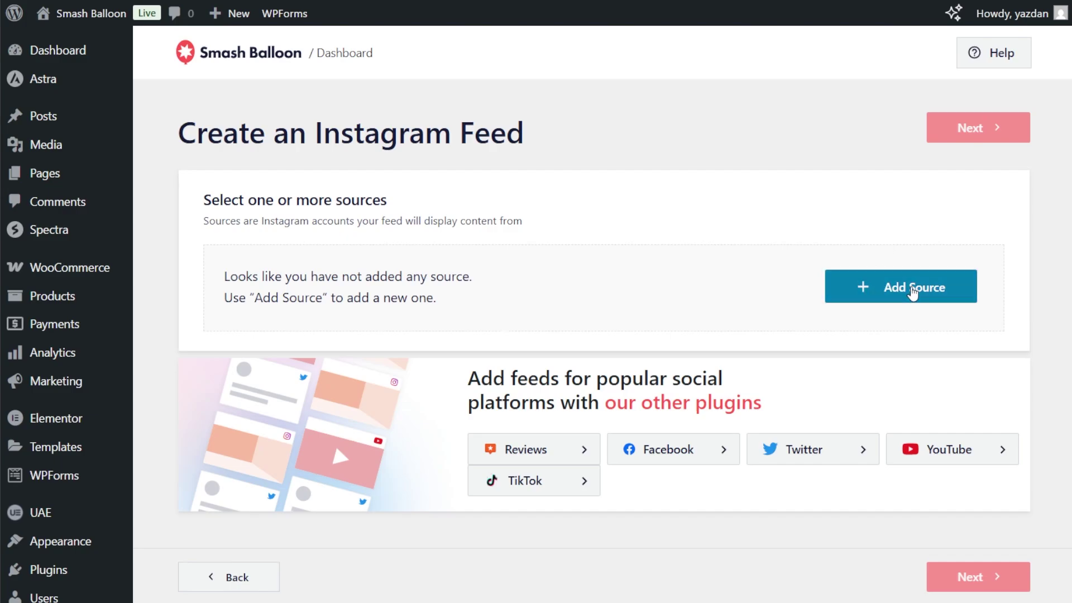
scroll(901, 284, down, 3)
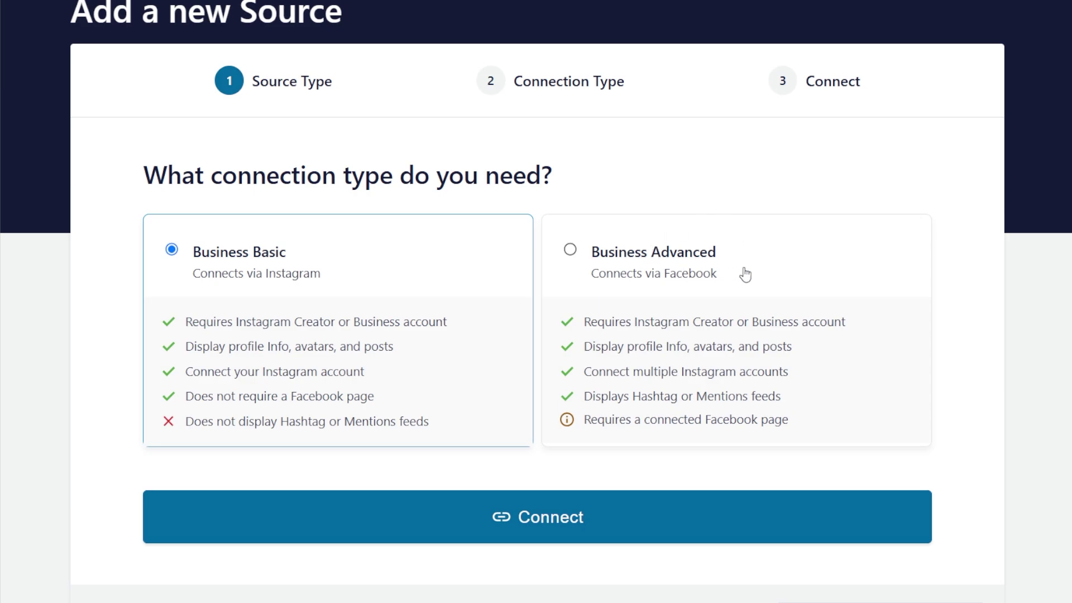
click(570, 250)
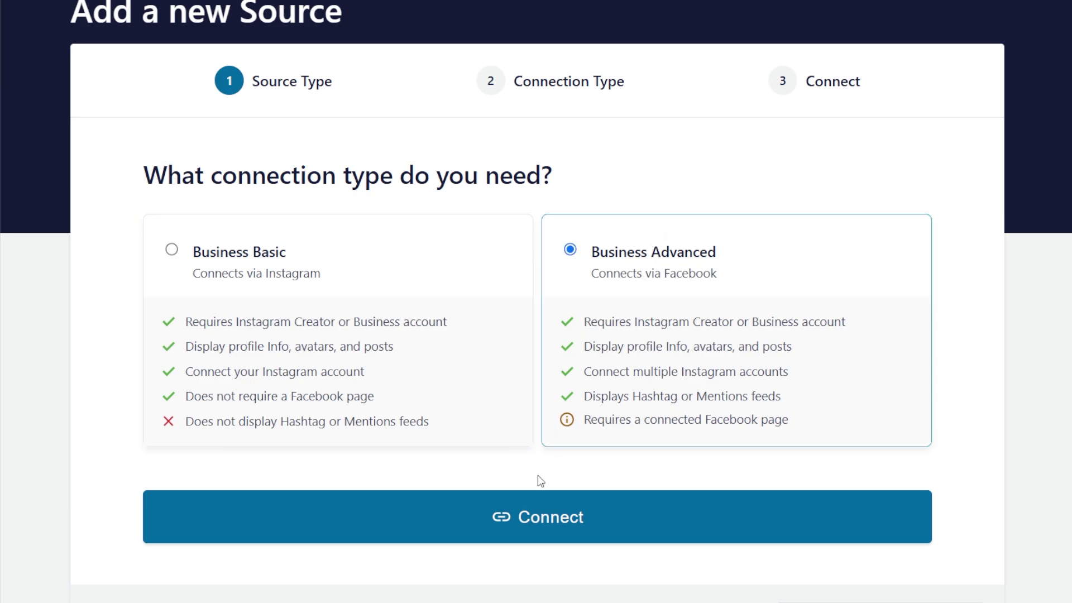
click(537, 508)
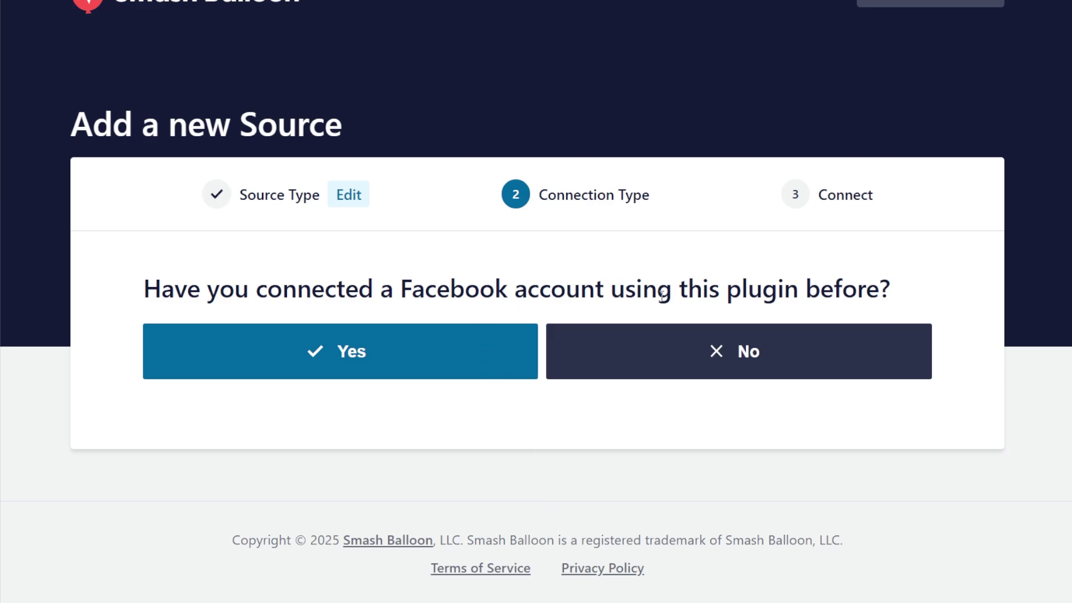
click(672, 352)
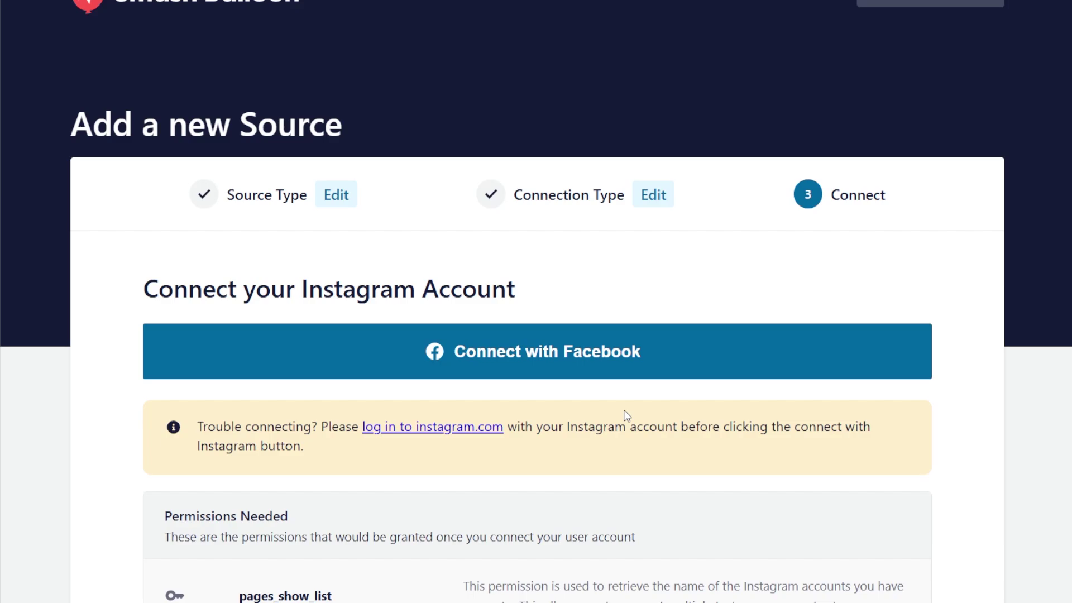
click(497, 354)
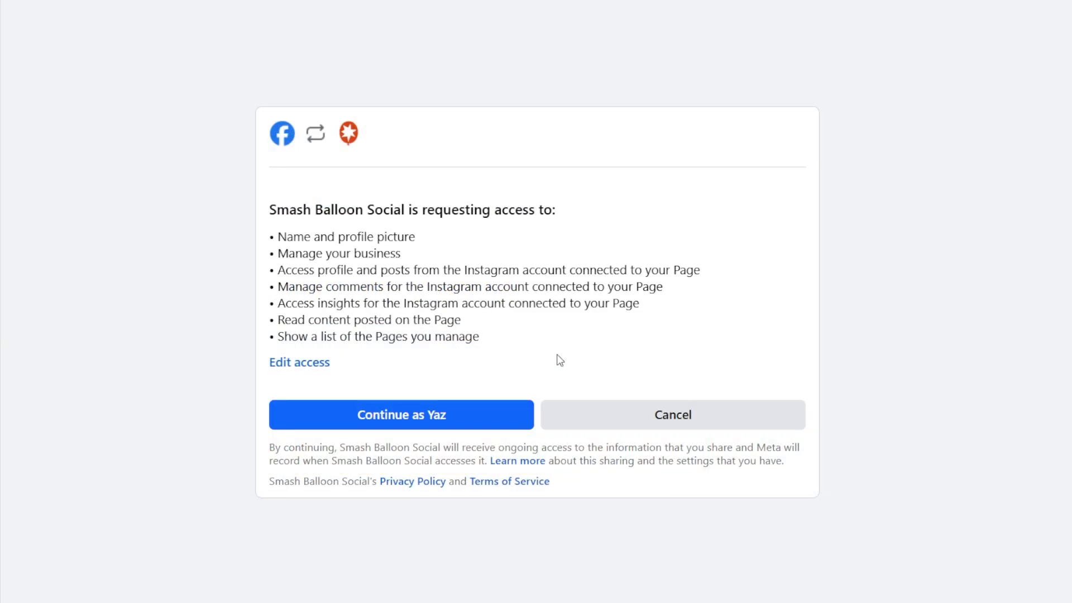
Step: Review the access requested by Smash Balloon Social, authorize it with the Facebook account, and confirm ownership of the site's domain
click(317, 363)
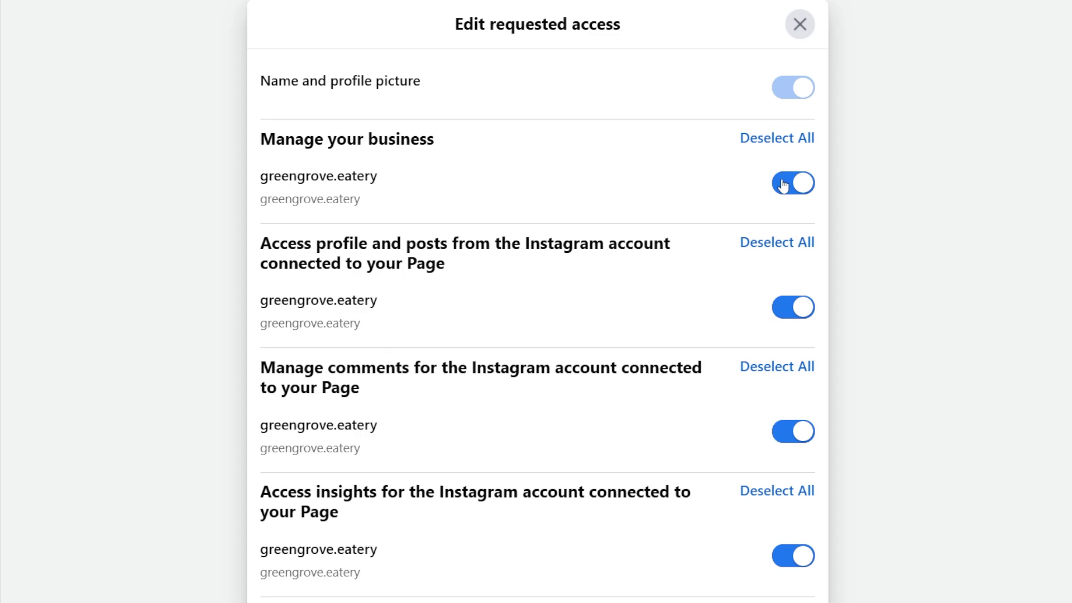
click(800, 25)
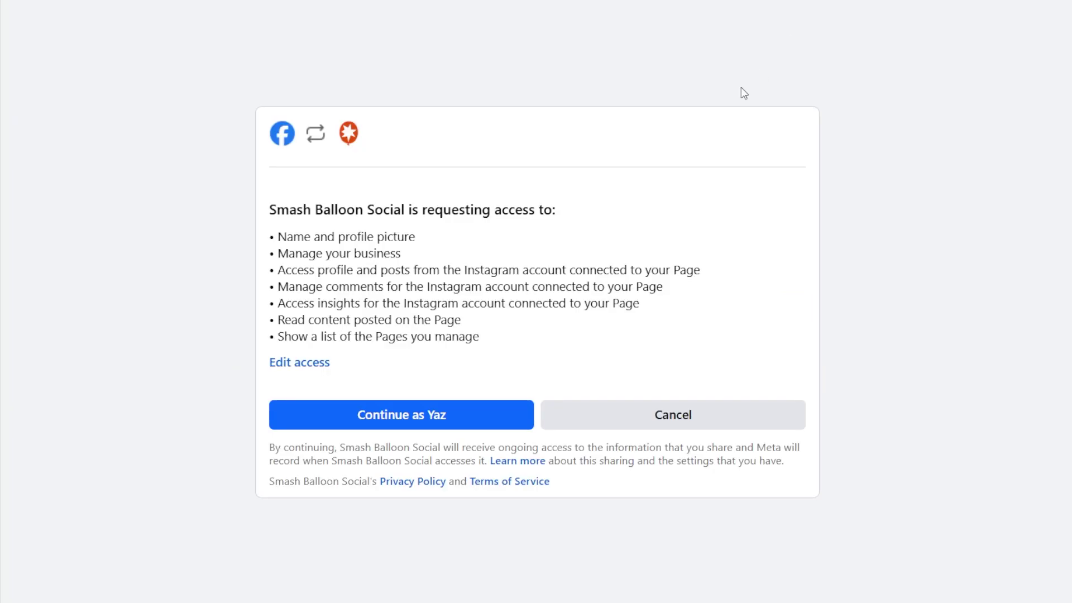
click(440, 416)
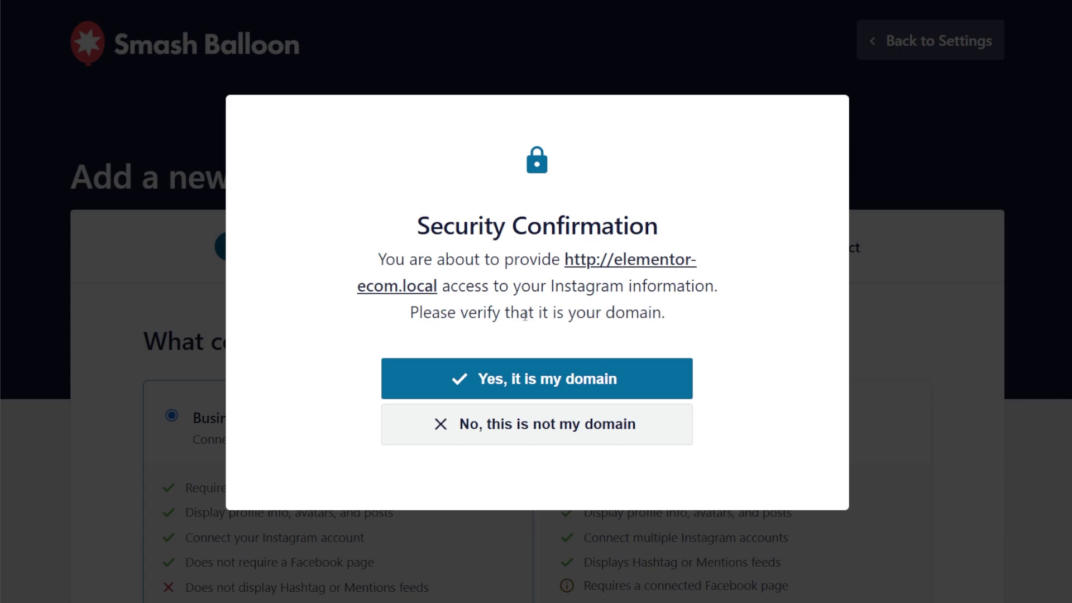
click(524, 379)
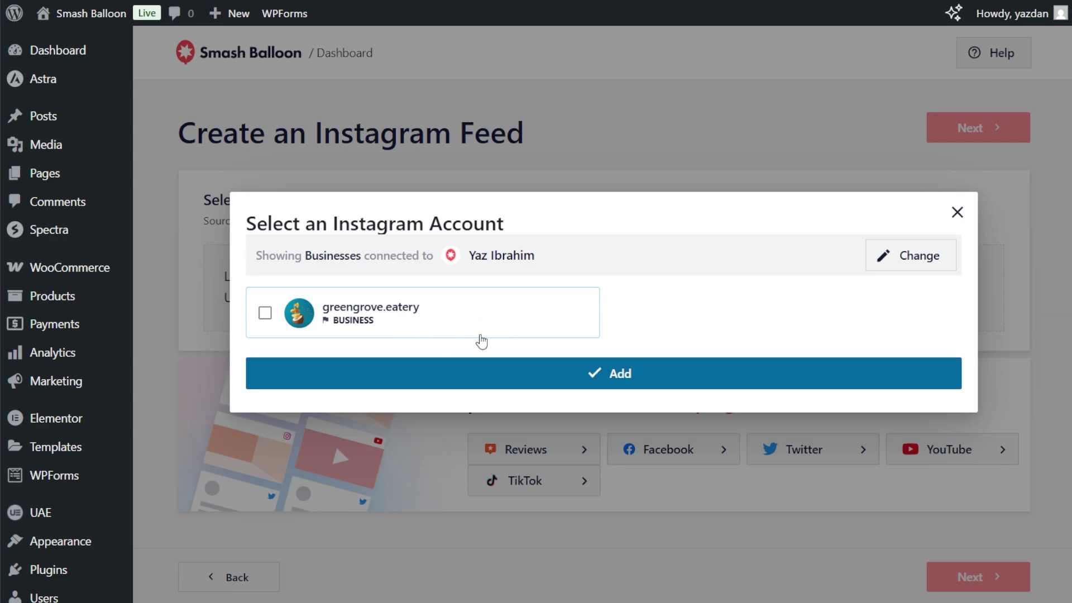
Step: Add the greengrove.eatery business account as a source and use it for the new feed
click(462, 308)
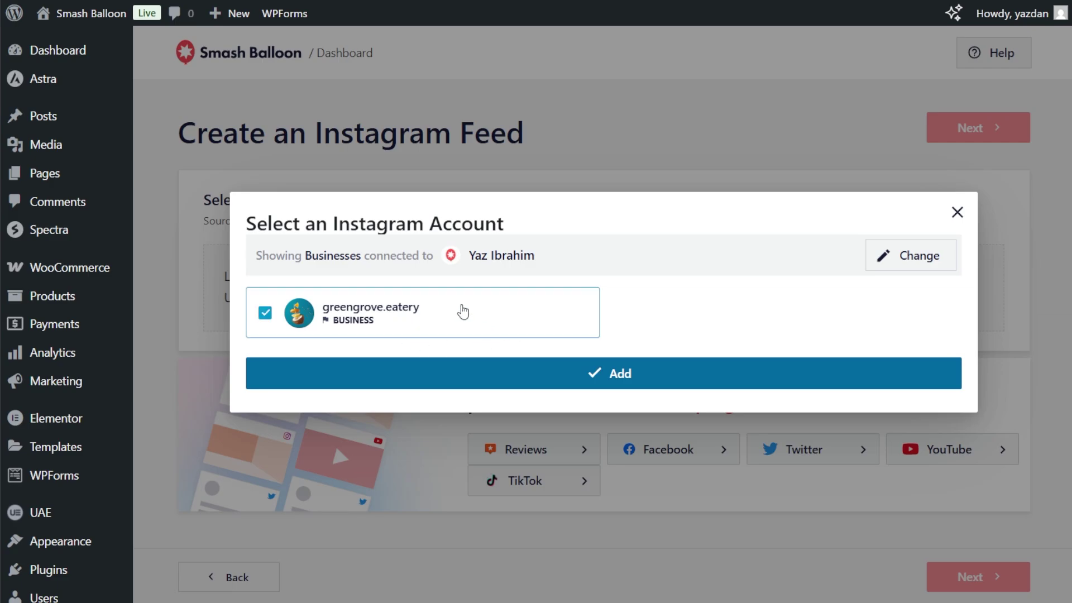
click(642, 380)
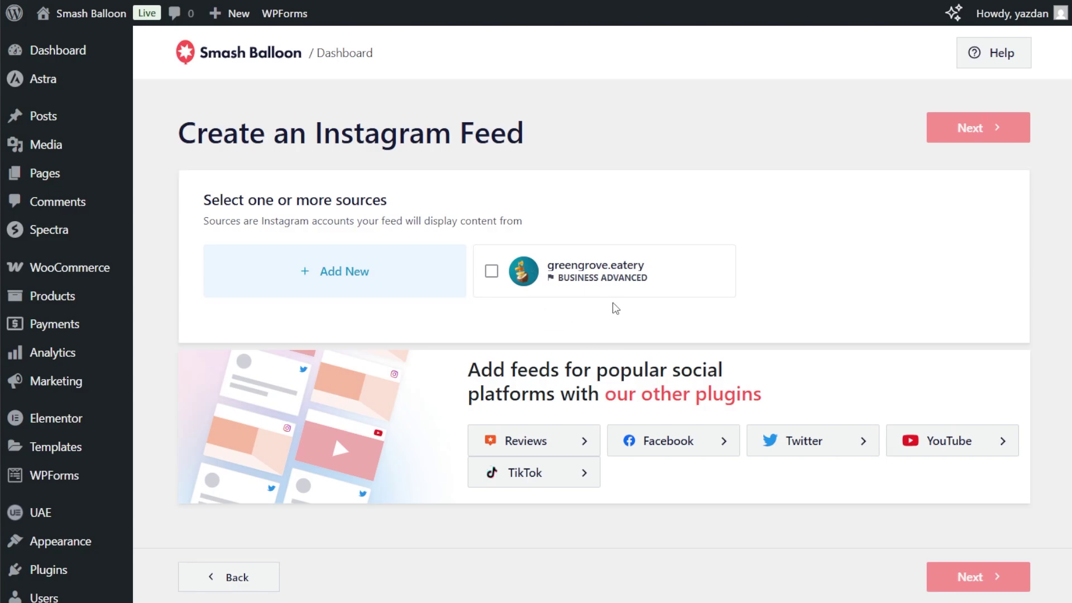
click(625, 277)
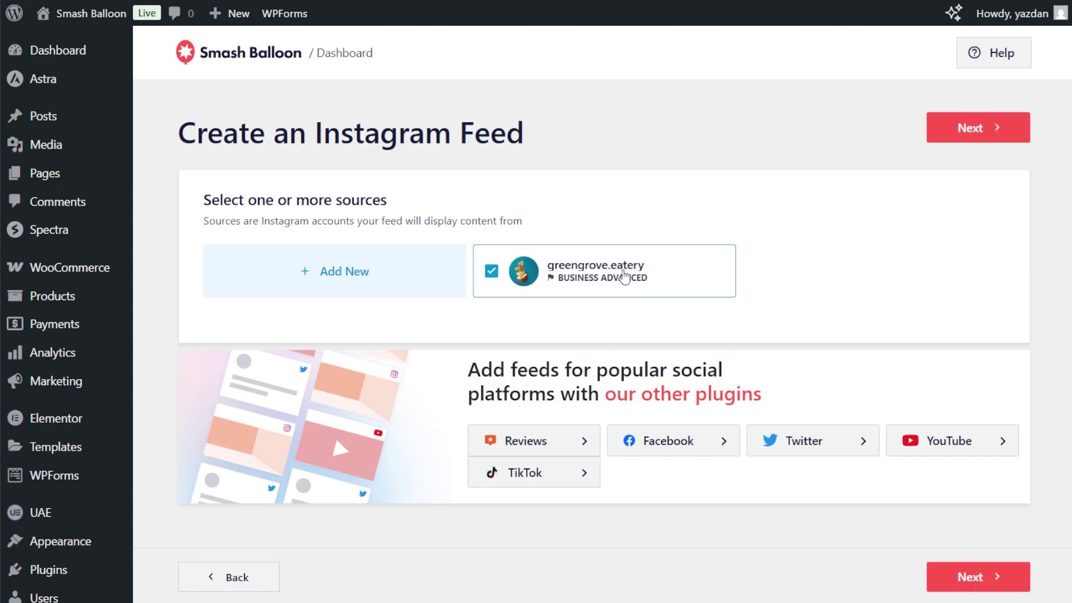
click(994, 134)
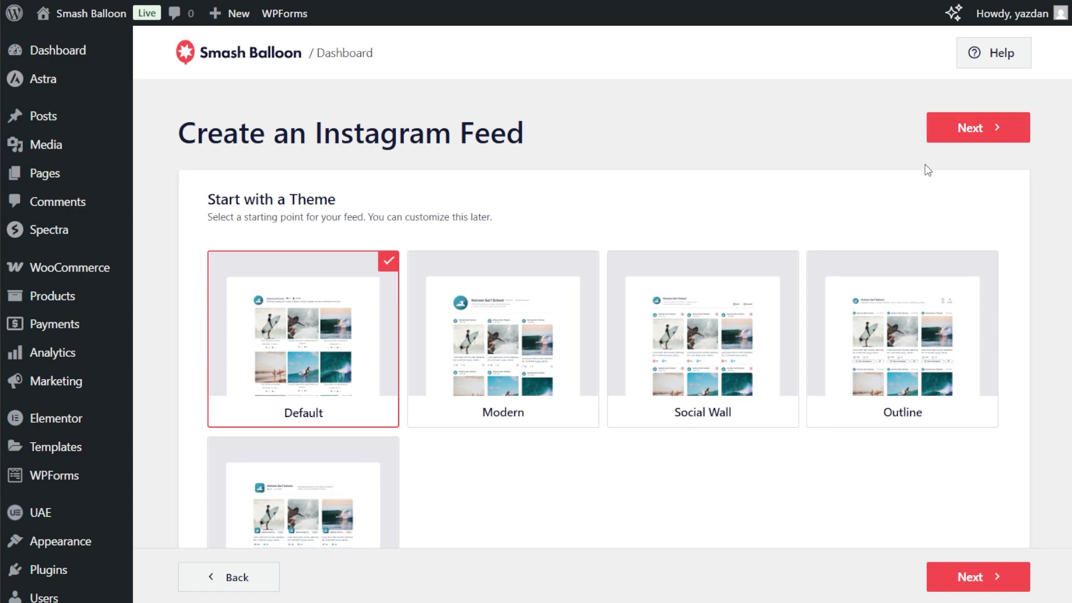
Step: Choose the Modern theme and the Highlight template for the feed
scroll(892, 199, down, 3)
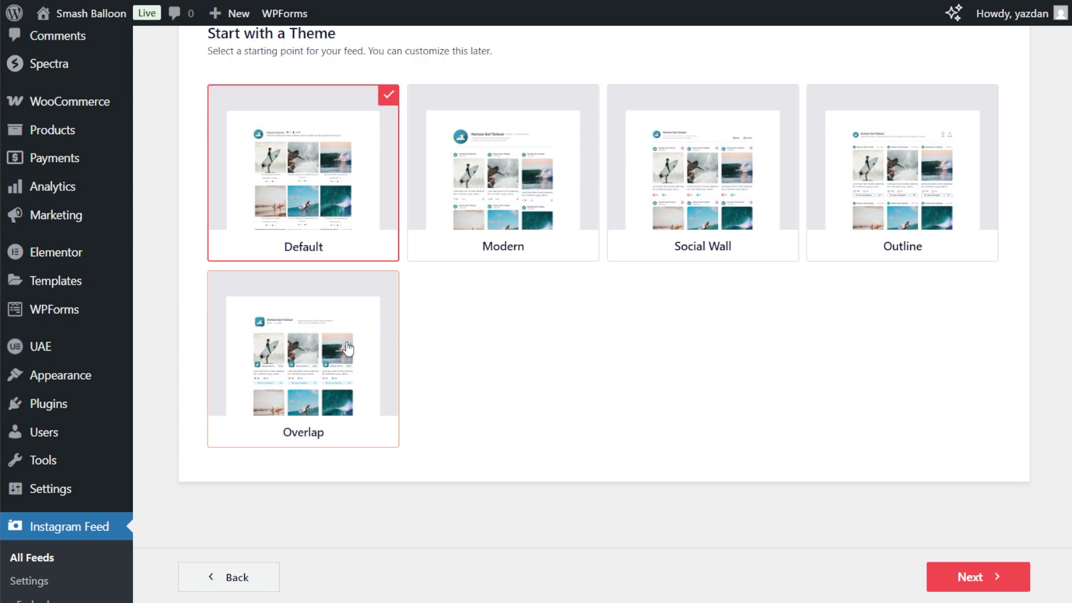
click(509, 180)
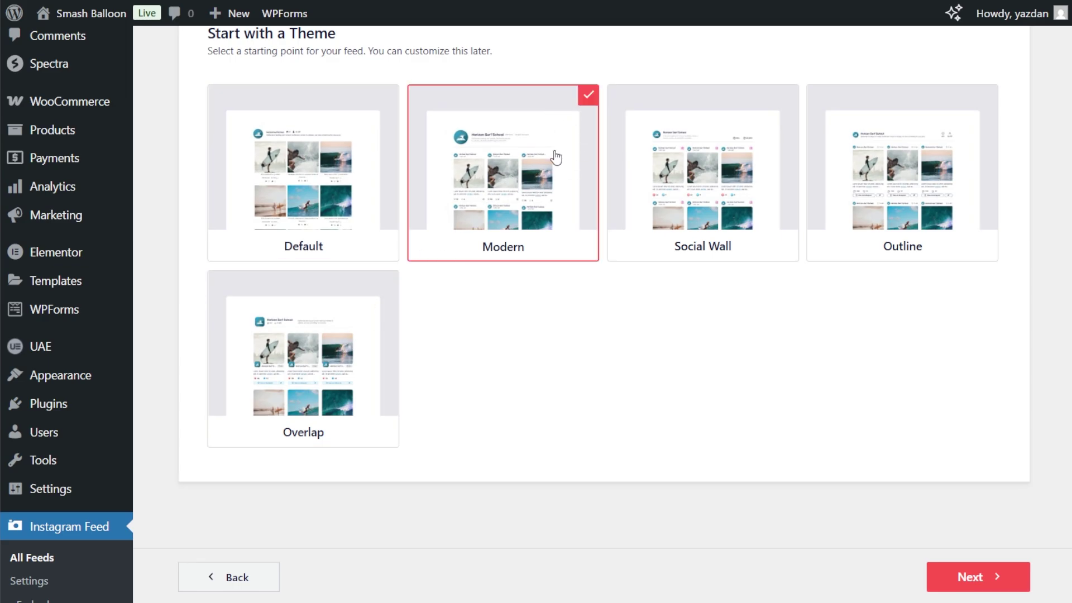
click(952, 577)
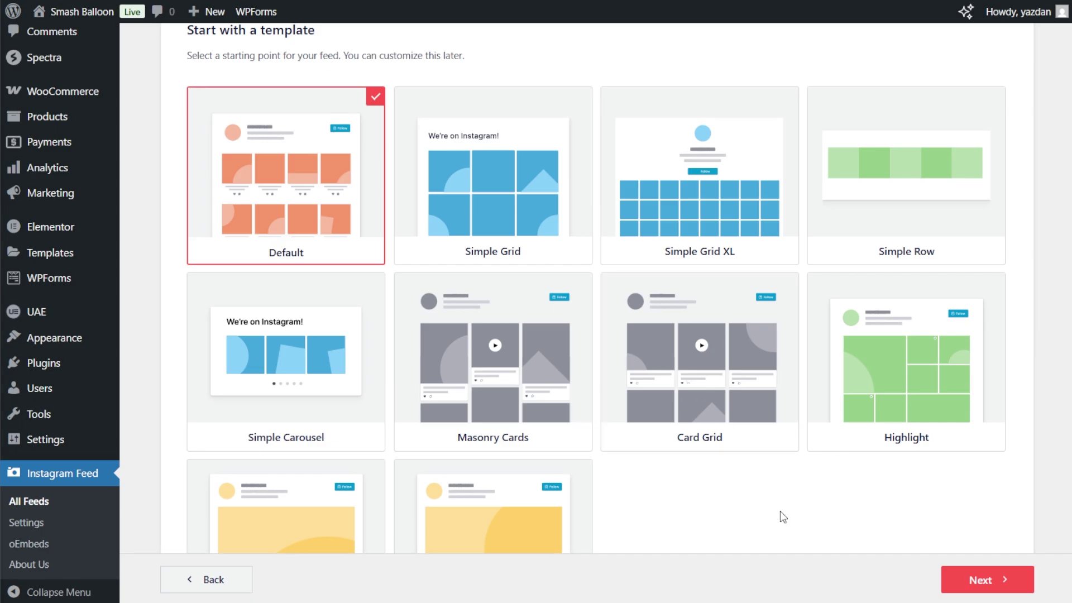
click(870, 349)
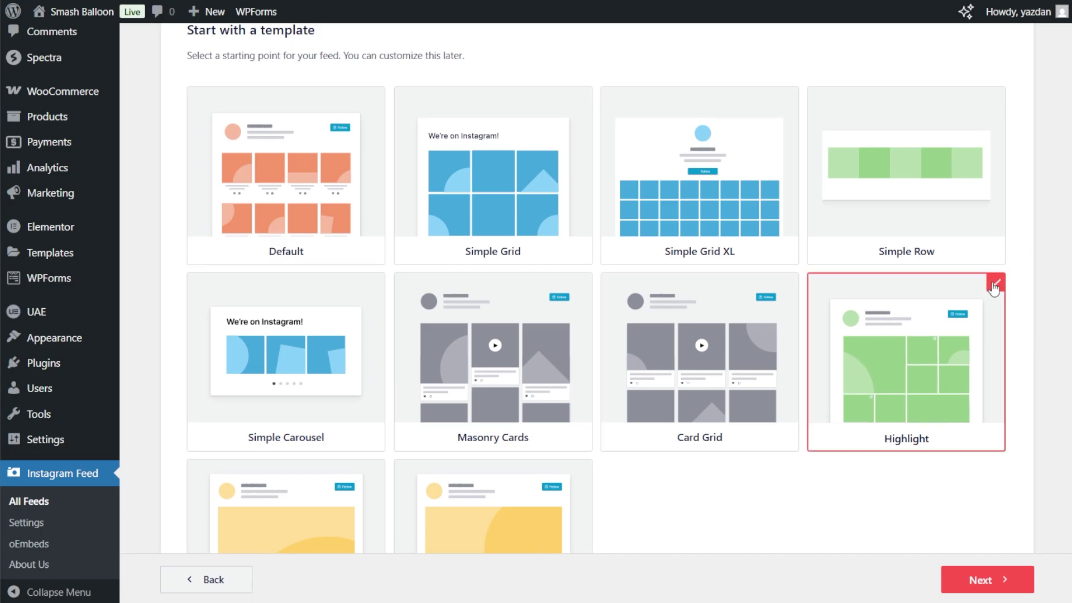
click(988, 586)
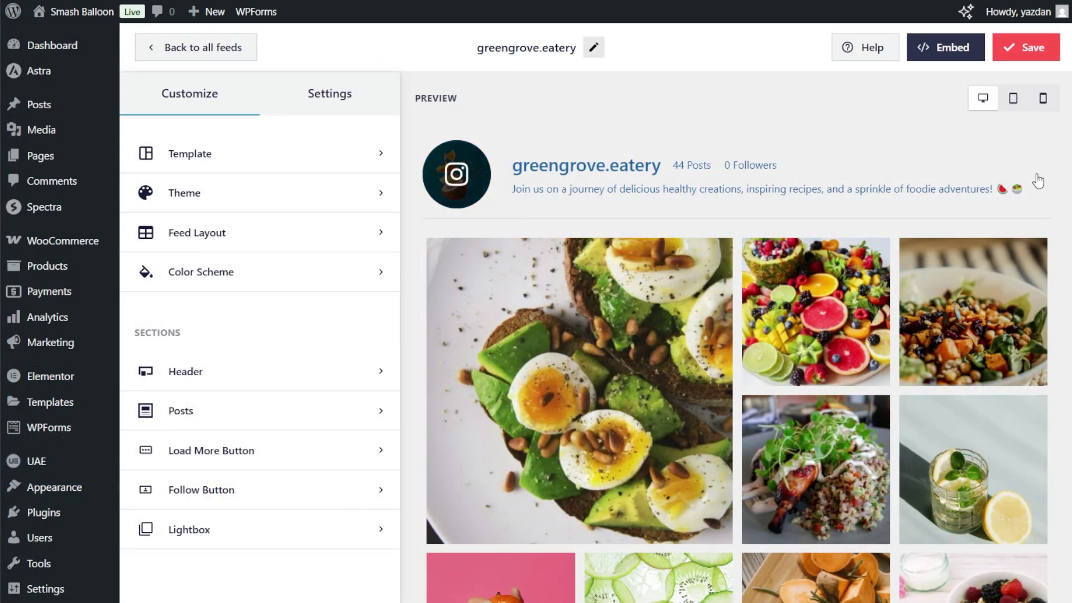
Step: Look over the feed preview, open the feed's embed options and copy its shortcode
scroll(1054, 204, down, 3)
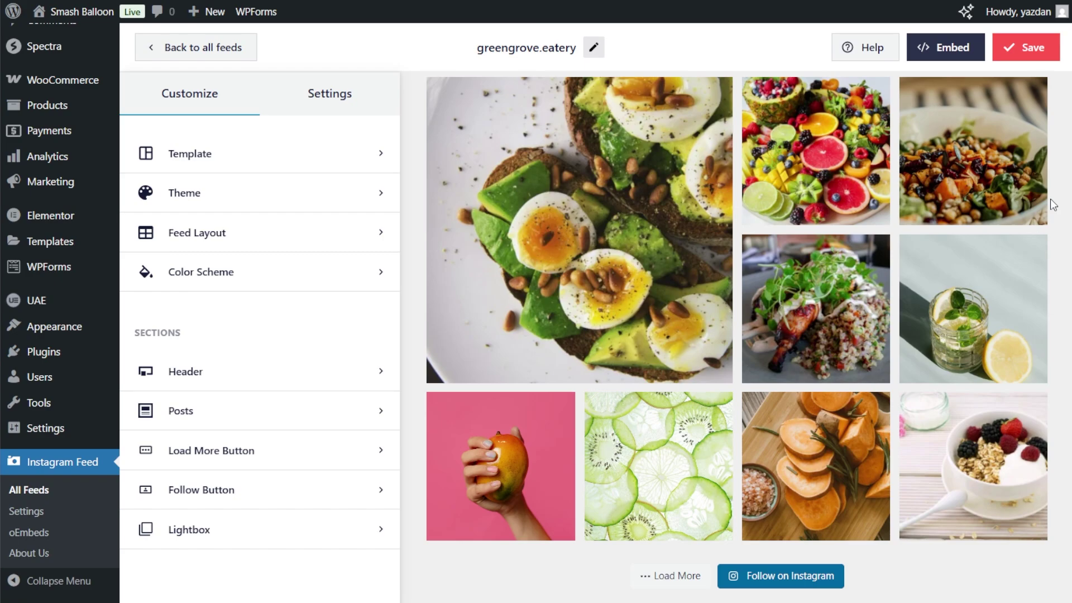
scroll(705, 263, up, 2)
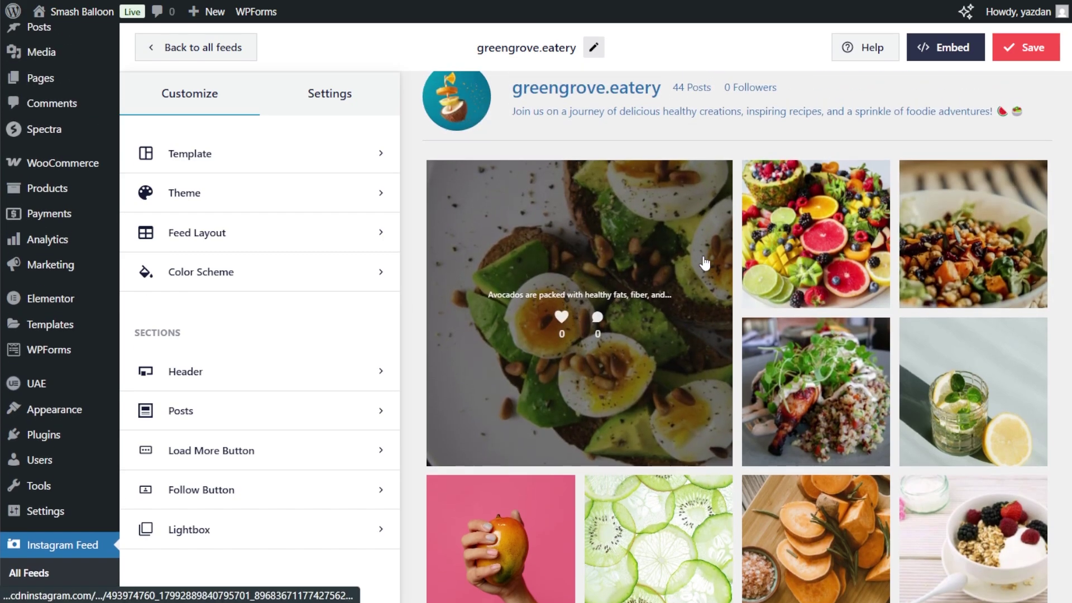
scroll(705, 262, up, 2)
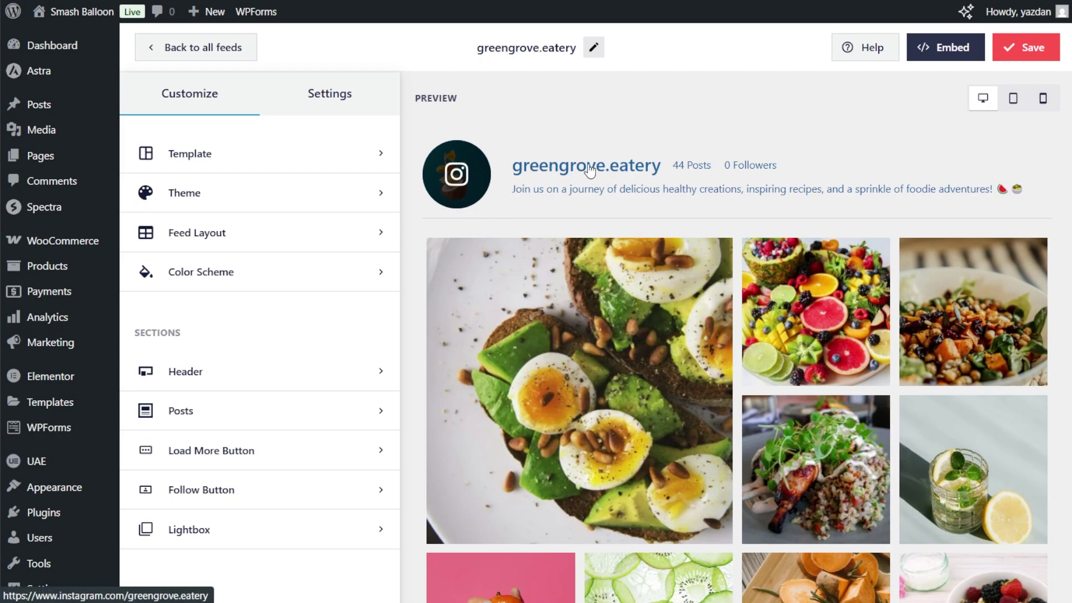
scroll(803, 134, down, 2)
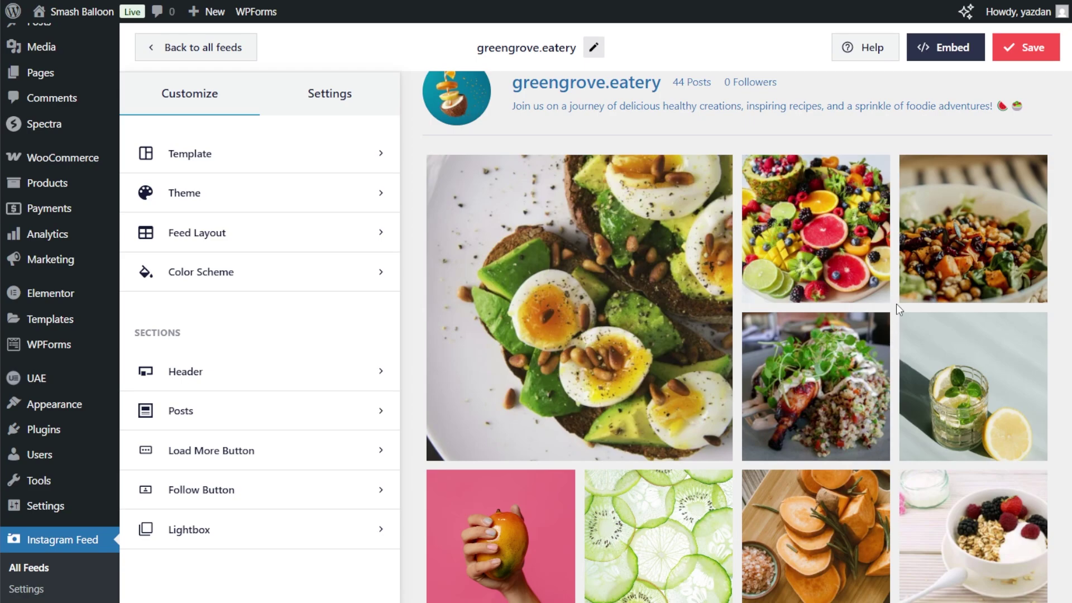
click(940, 47)
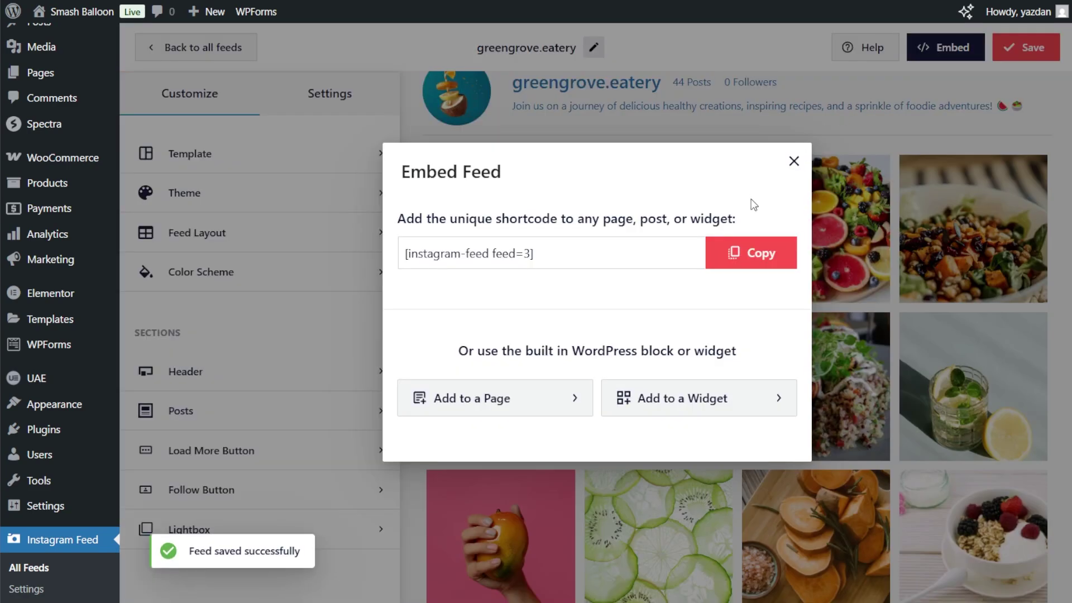
click(753, 264)
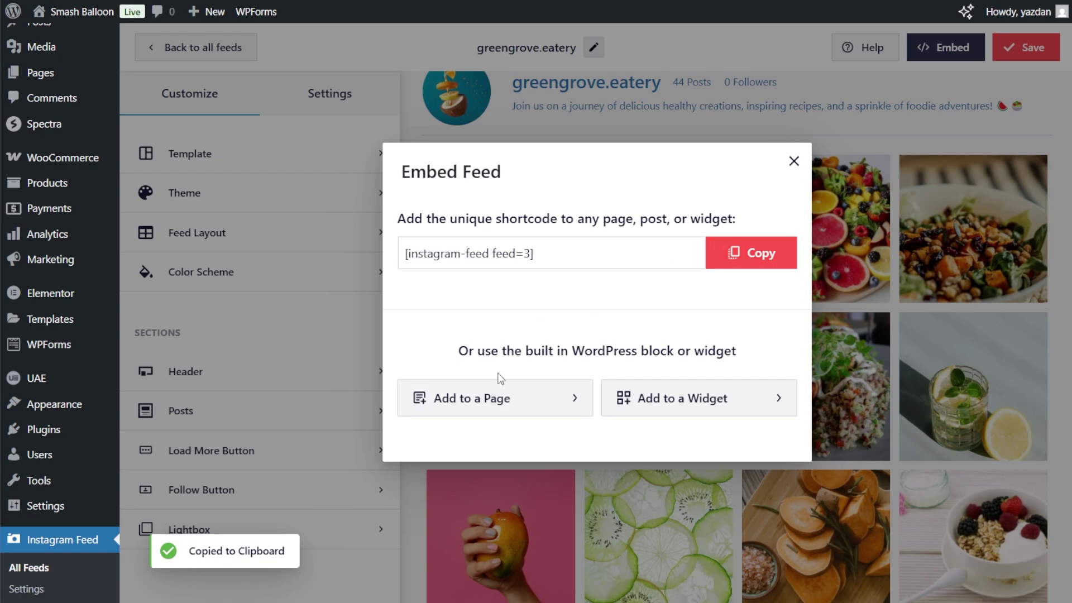
Step: Choose the Home page as the page to add the feed to, and open that page in the Elementor editor
click(486, 400)
scroll(514, 327, down, 5)
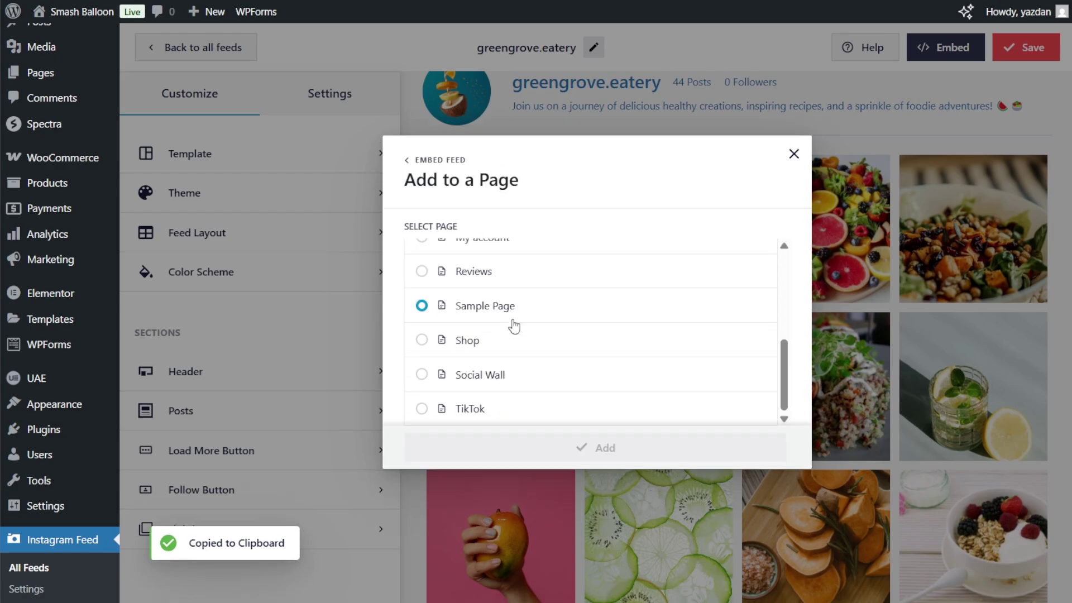
scroll(510, 326, up, 4)
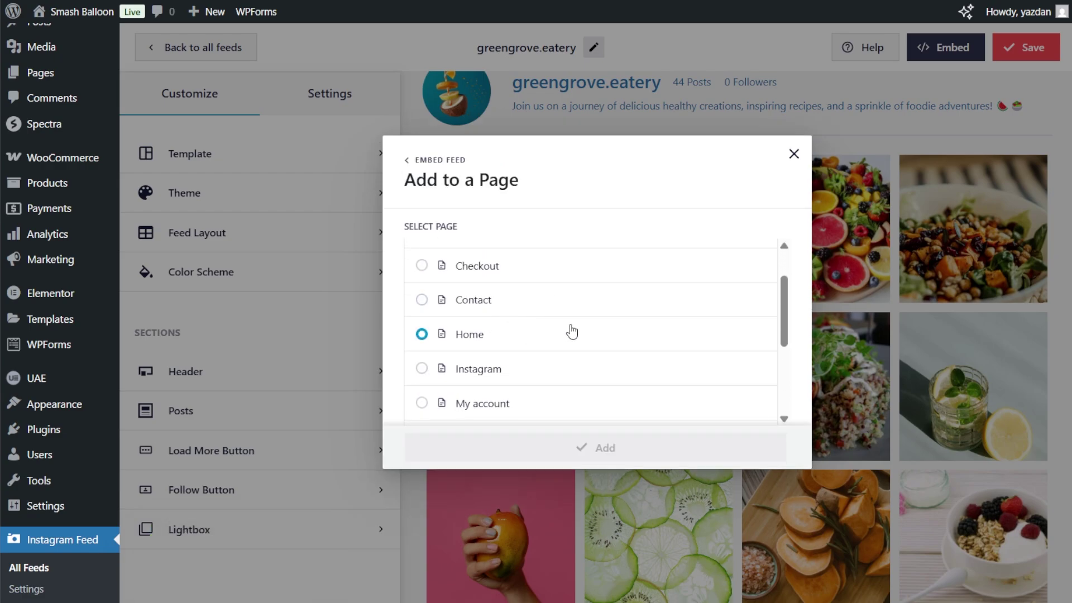
click(540, 338)
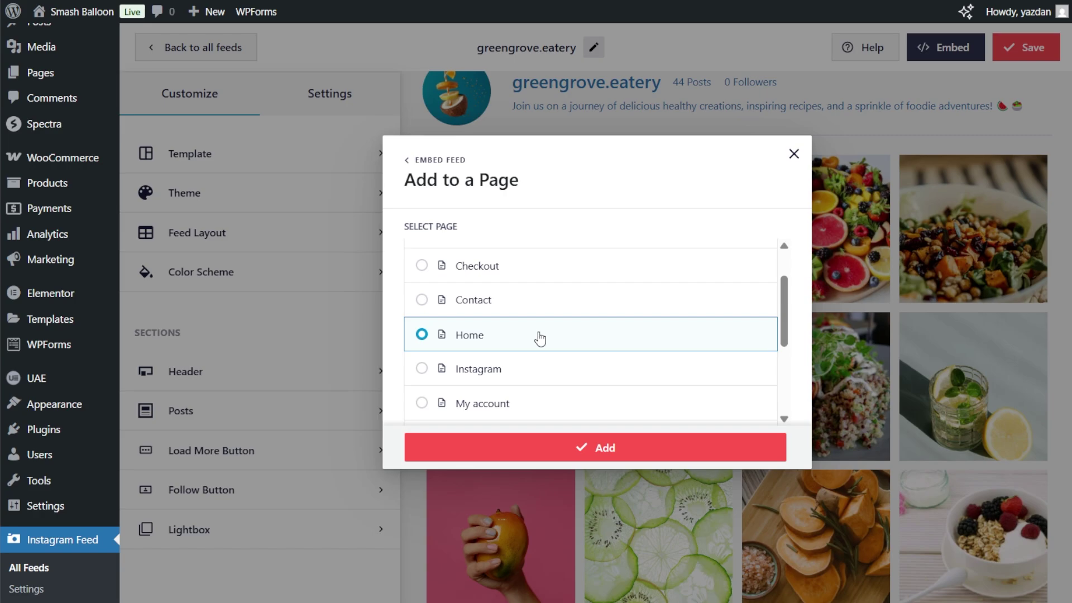
click(570, 447)
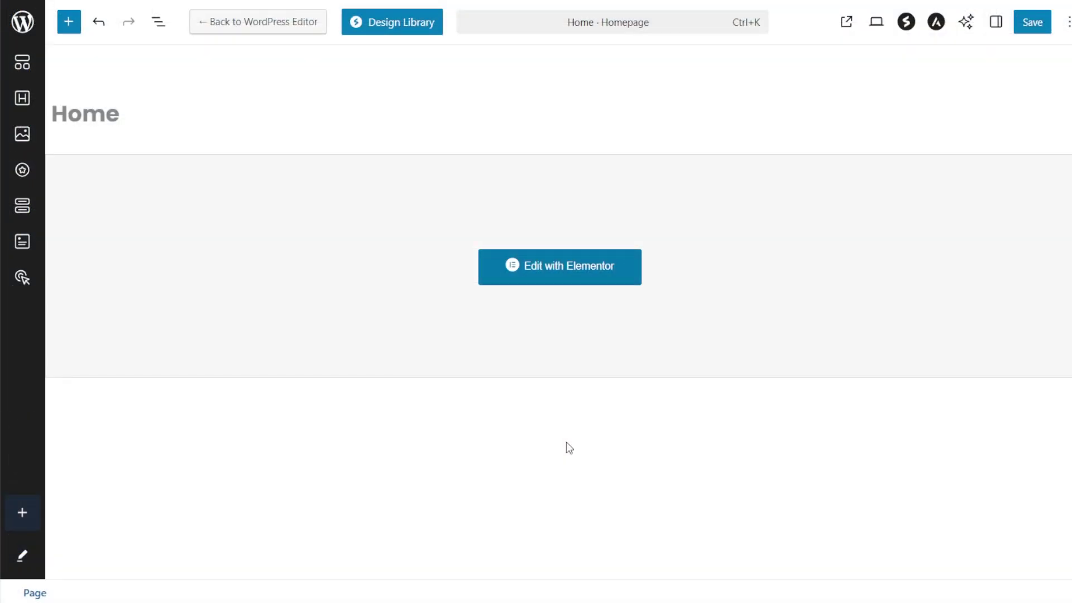
click(558, 280)
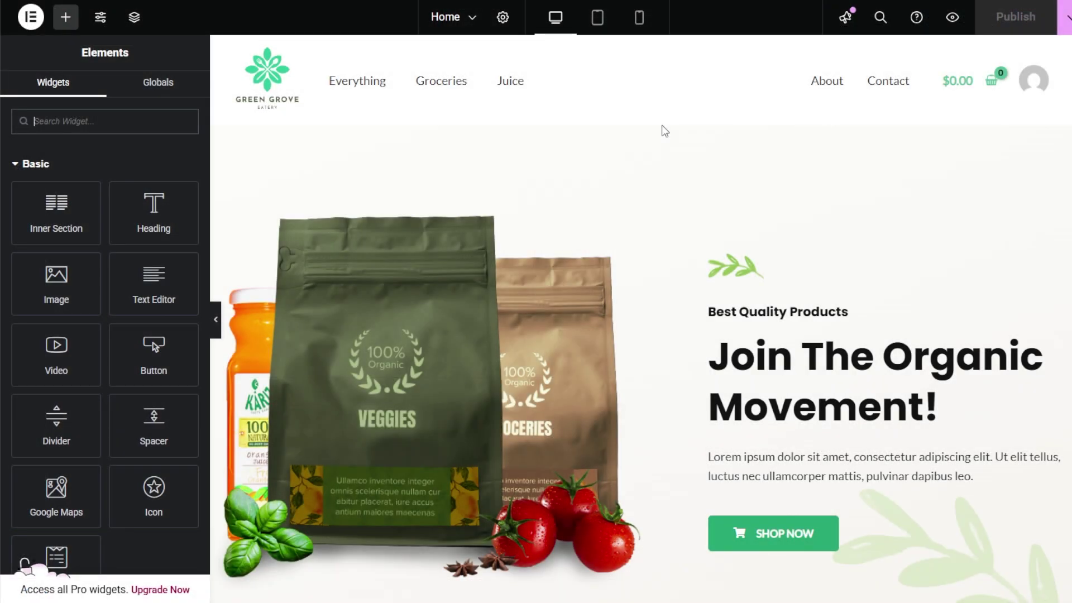
Step: Add a Shortcode widget below the "Follow Us on Instagram" heading and paste the copied feed shortcode into it
scroll(665, 131, down, 10)
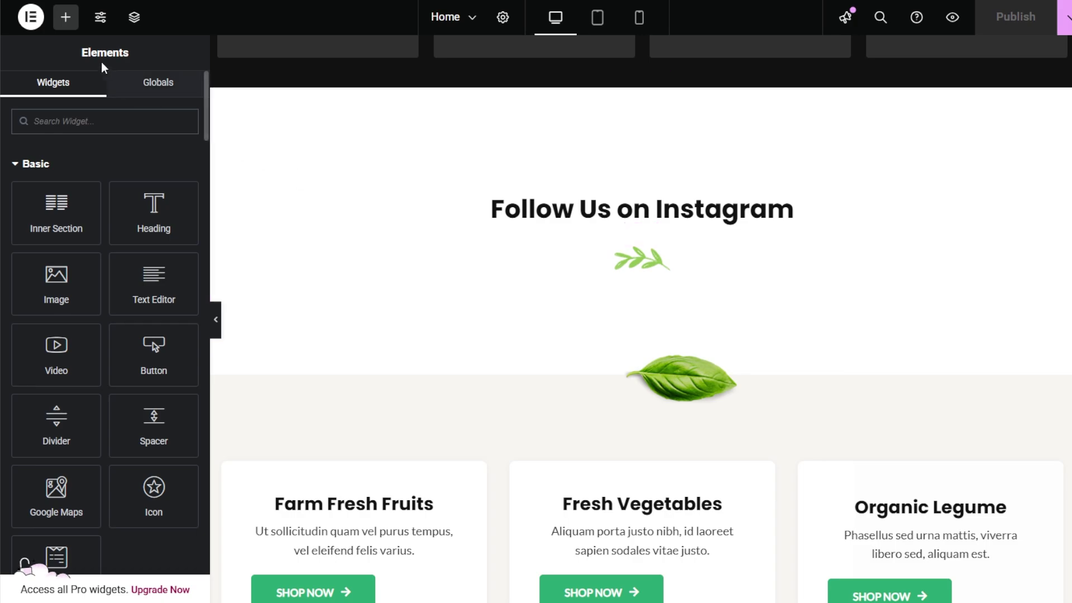
click(74, 28)
text(shortcode)
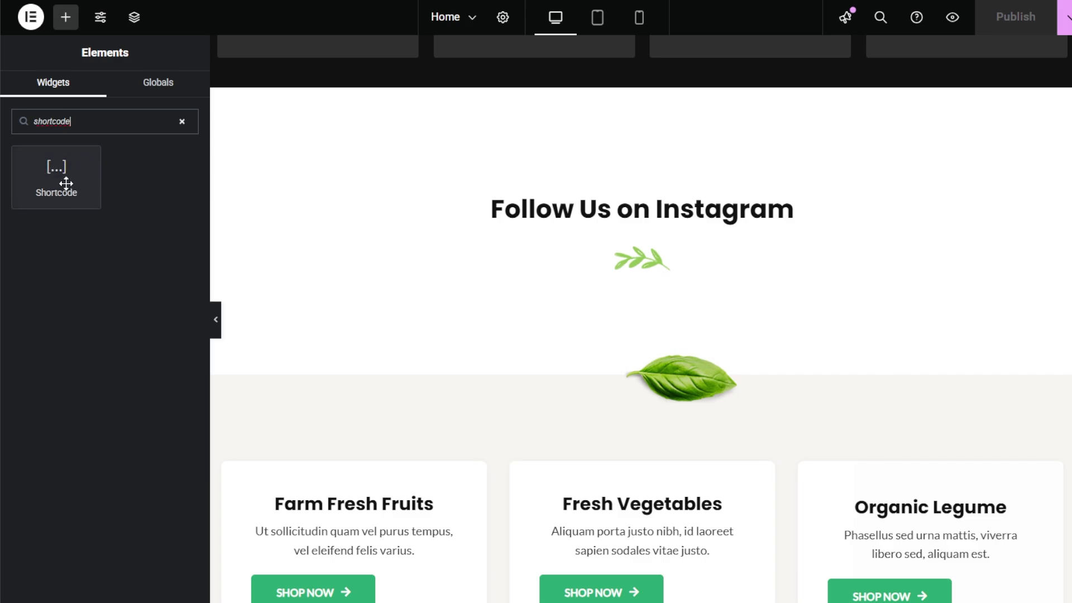
drag(65, 183, 642, 300)
click(151, 245)
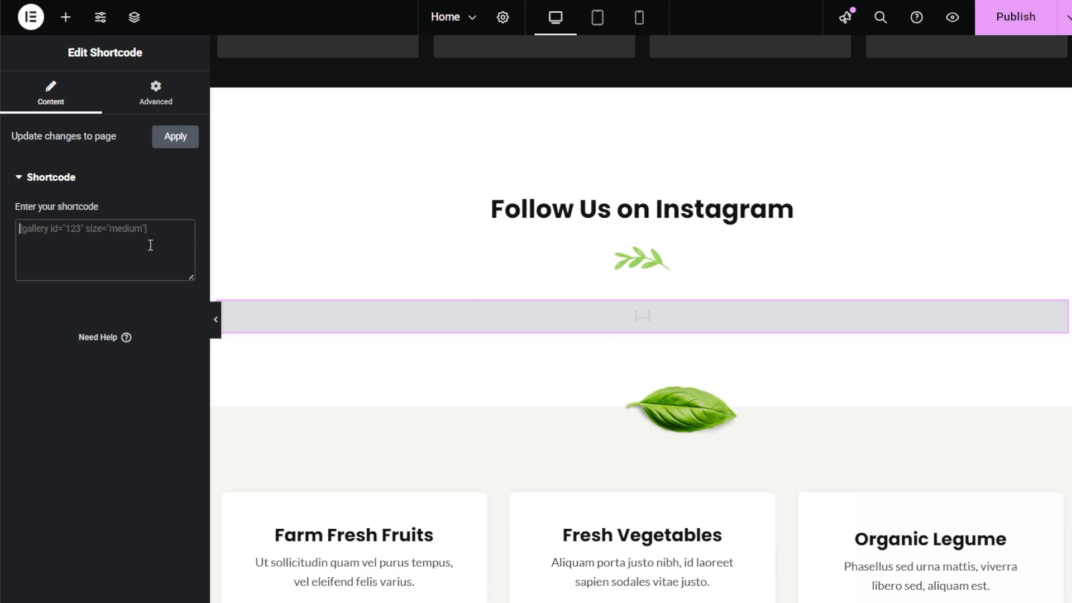
key(ctrl+v)
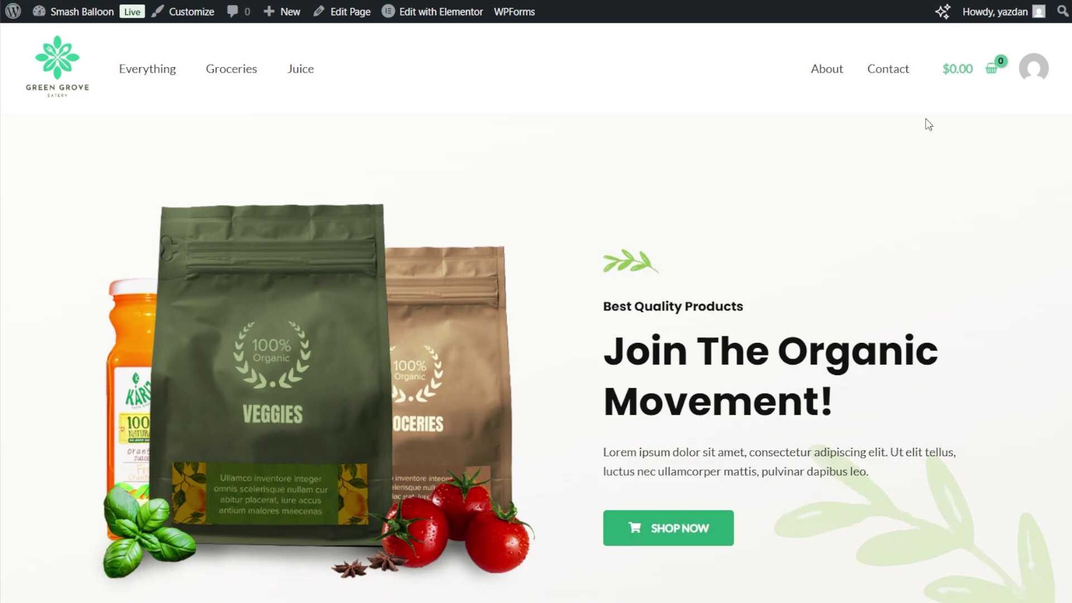
Step: Look over the embedded Instagram feed on the live Home page, opening the fruit platter post in the lightbox and closing it
scroll(929, 125, down, 15)
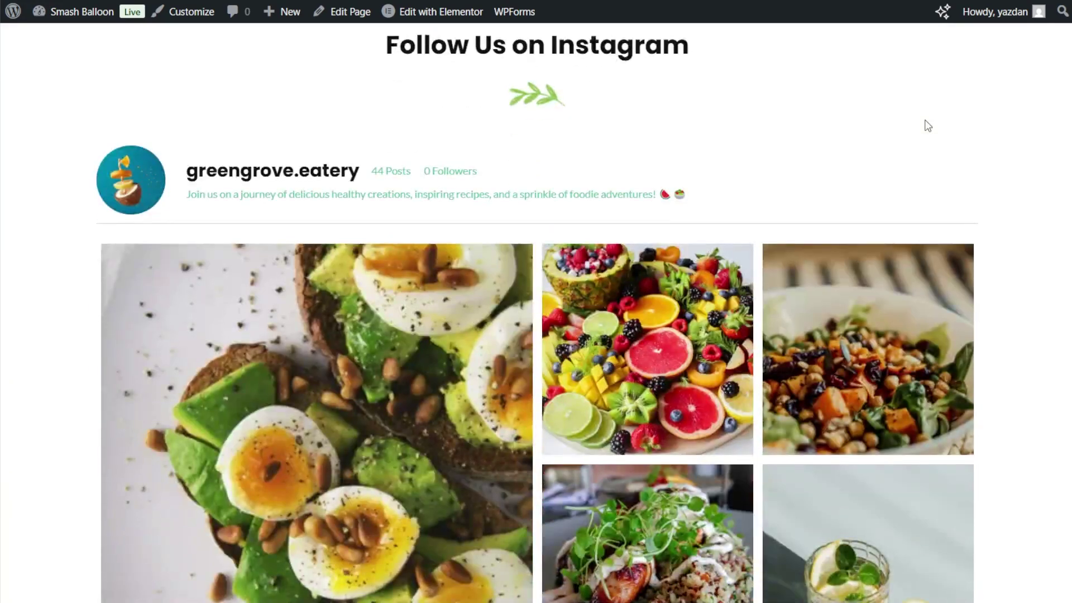
scroll(919, 136, down, 3)
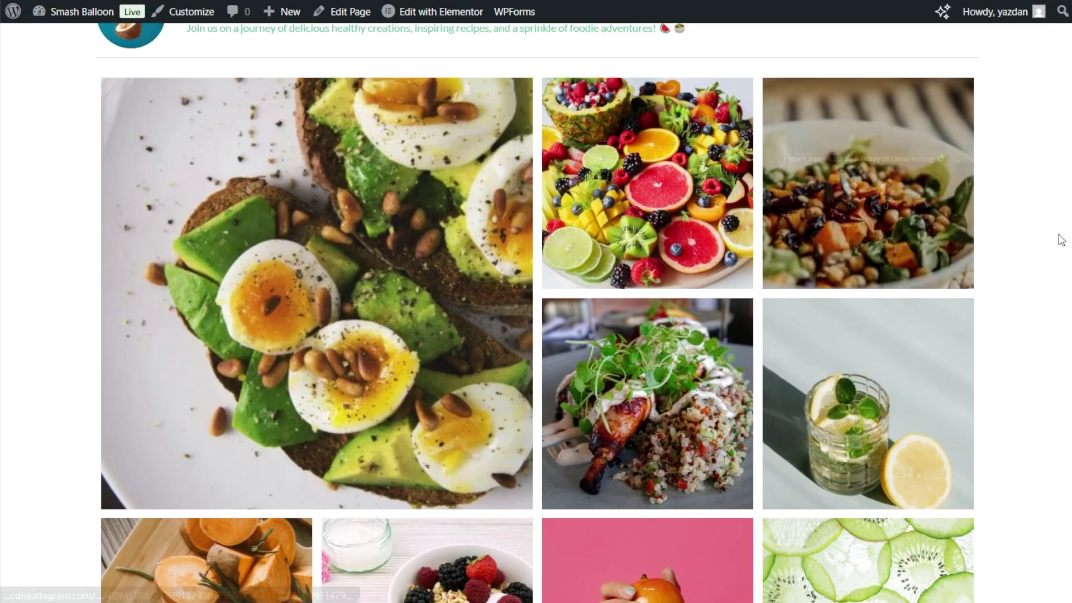
scroll(1047, 241, down, 4)
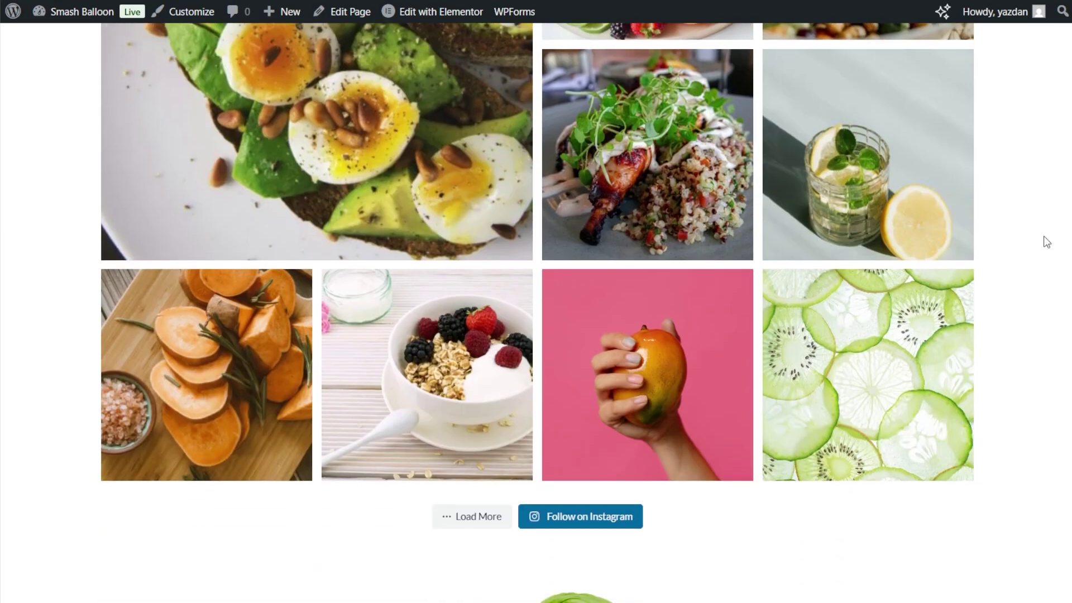
scroll(1047, 242, up, 3)
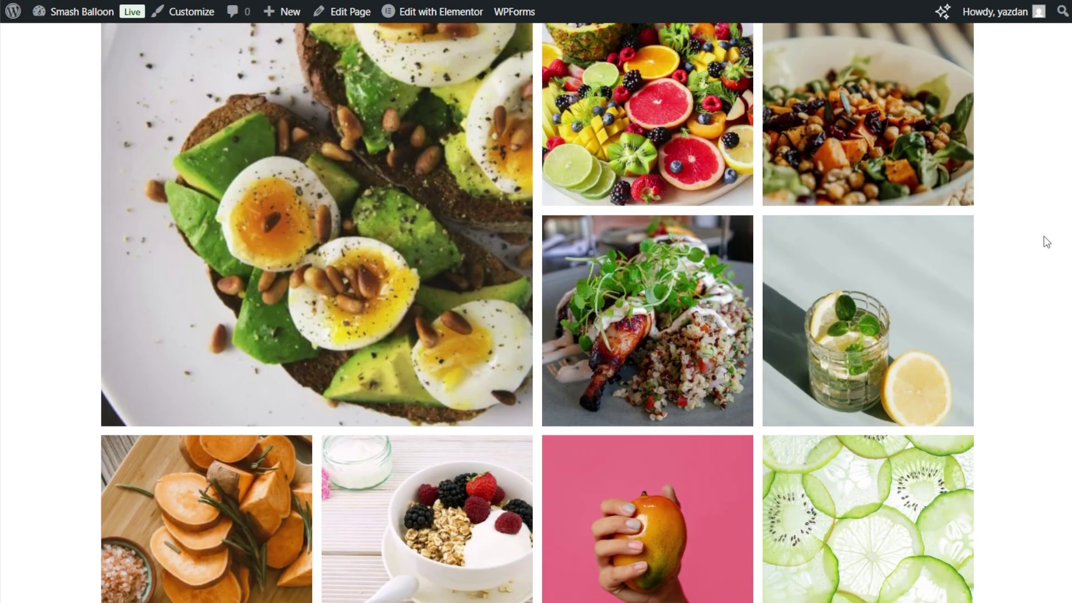
scroll(1046, 242, up, 2)
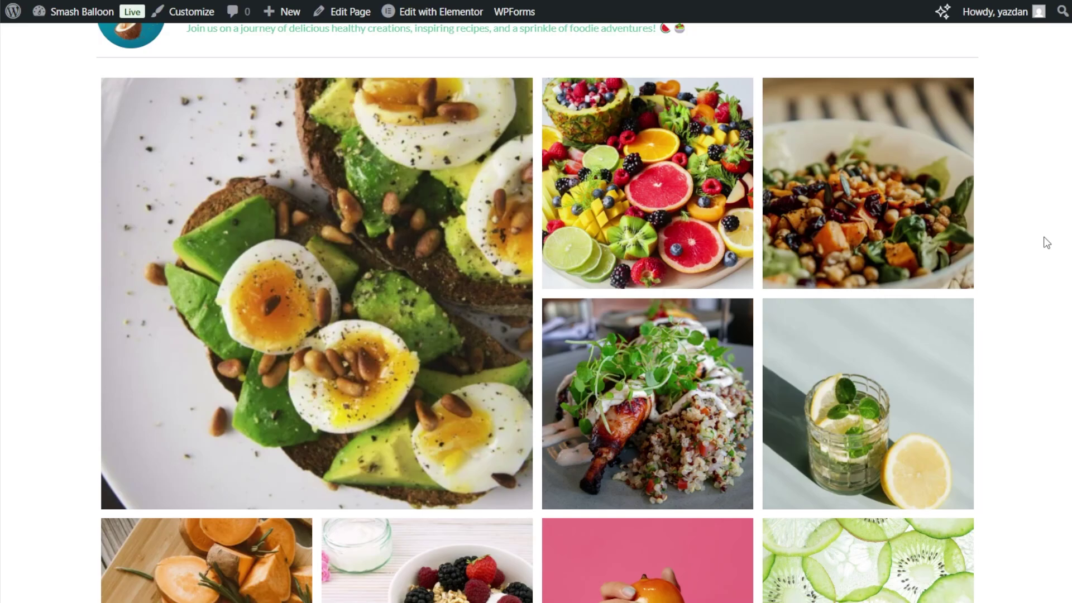
click(682, 221)
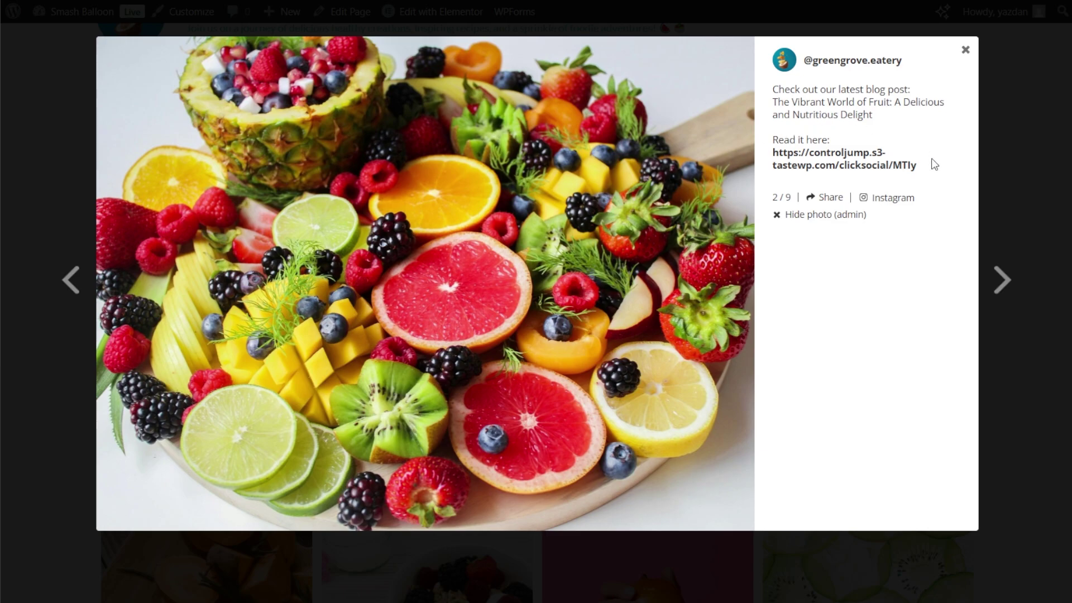
click(965, 51)
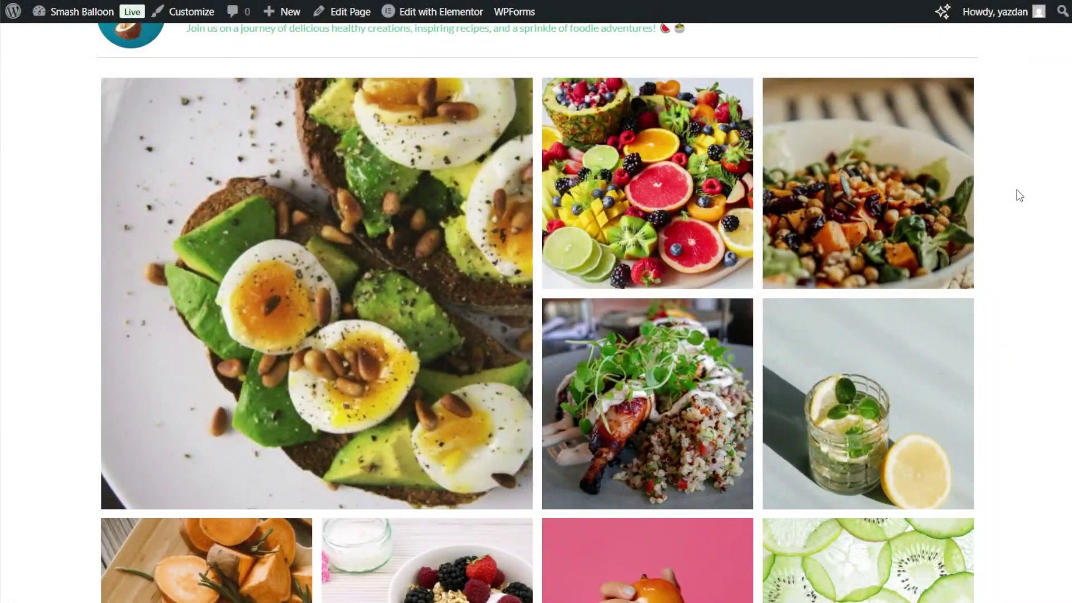
scroll(1019, 195, up, 2)
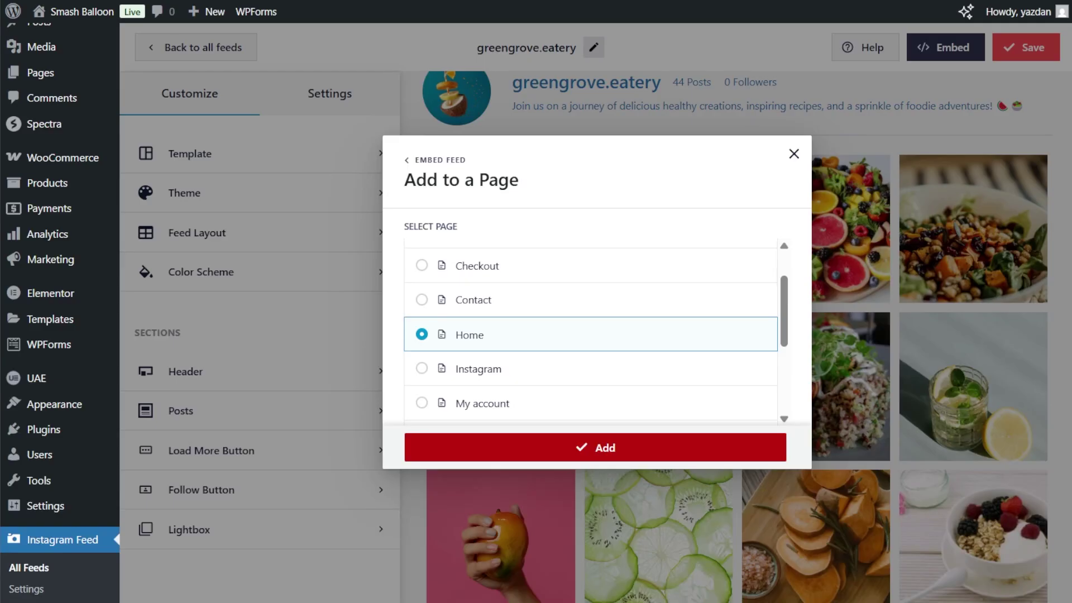
Step: Close the feed's embed dialog and enable the Shoppable Feed option in the feed settings
click(934, 135)
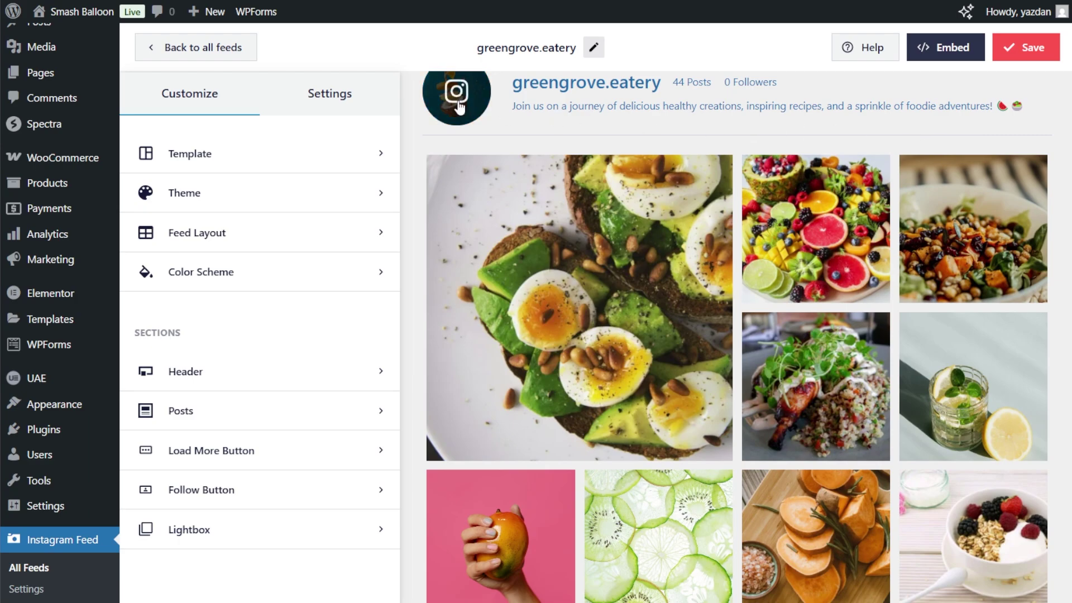
click(346, 95)
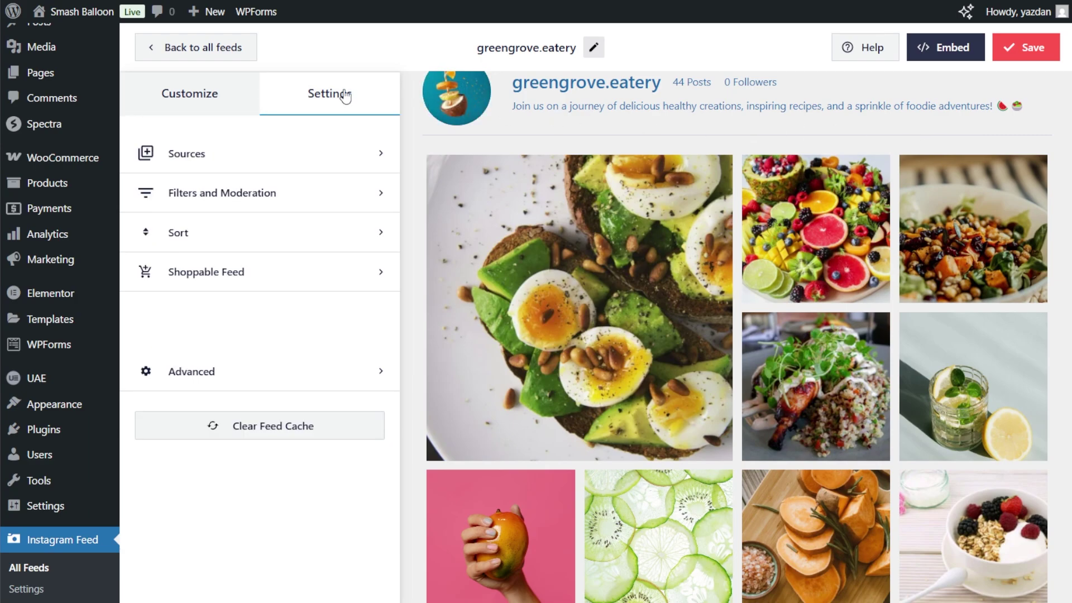
click(256, 288)
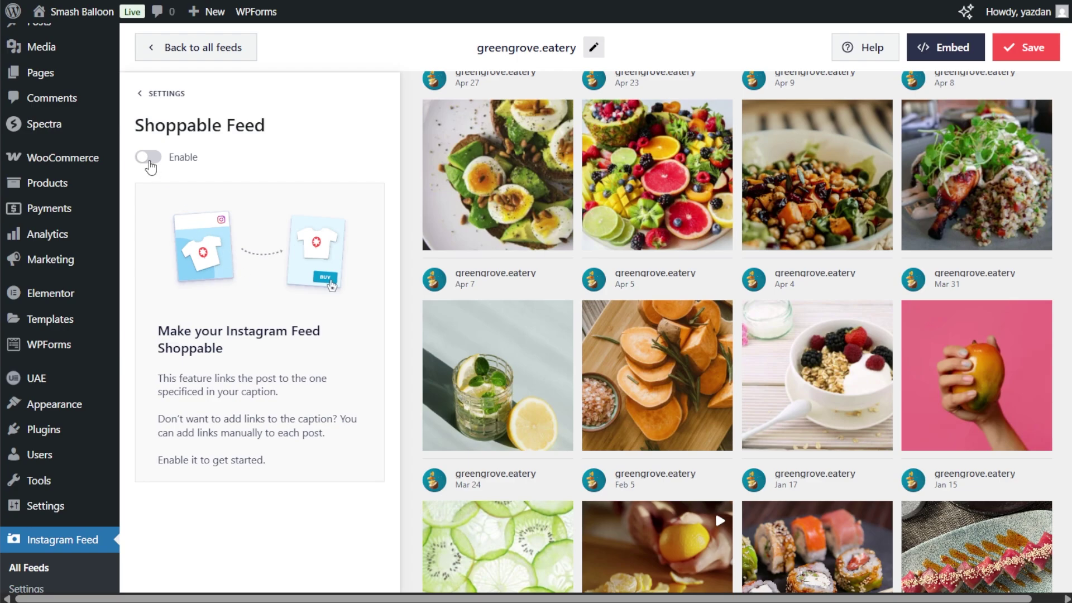
click(149, 157)
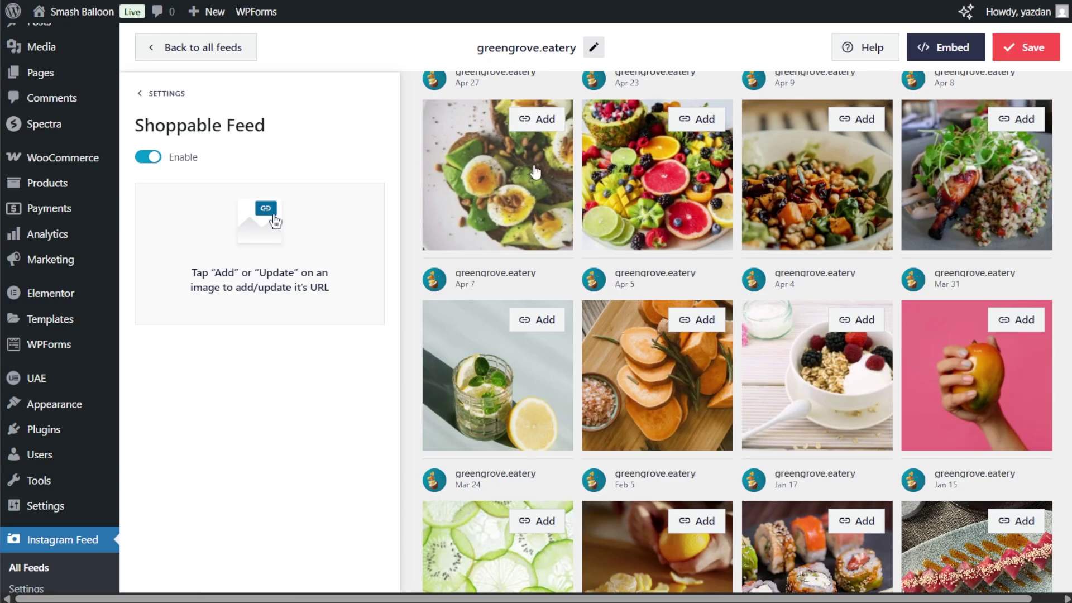
click(538, 119)
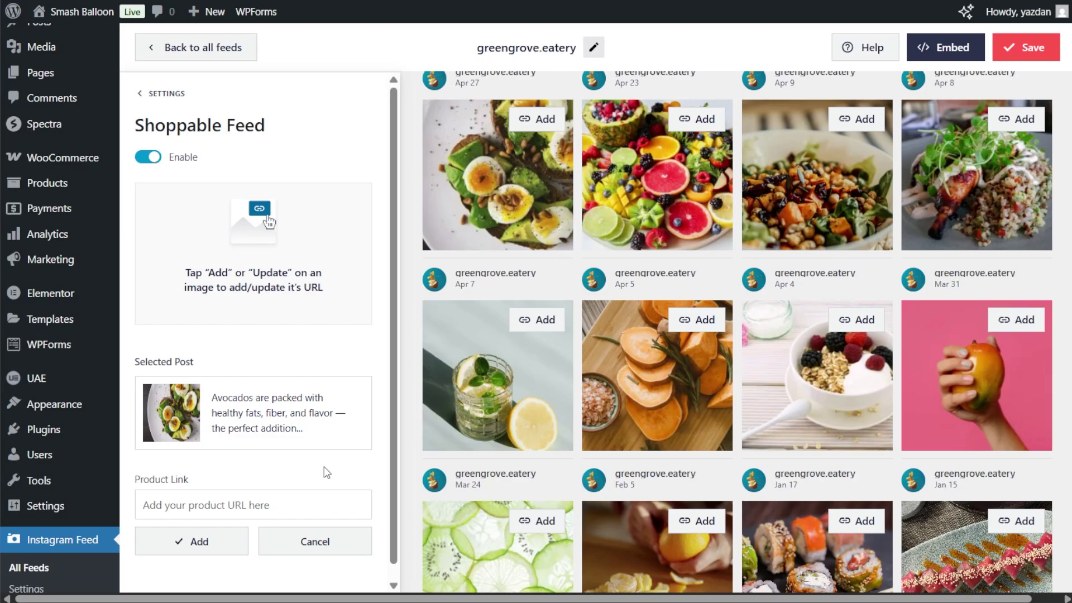
scroll(260, 452, down, 1)
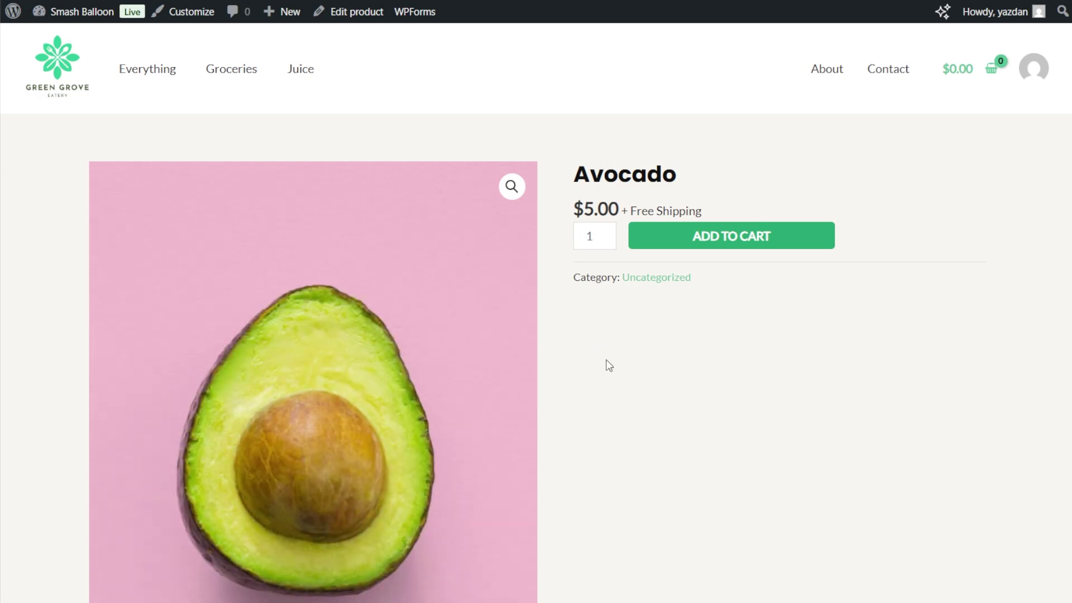
scroll(607, 364, down, 2)
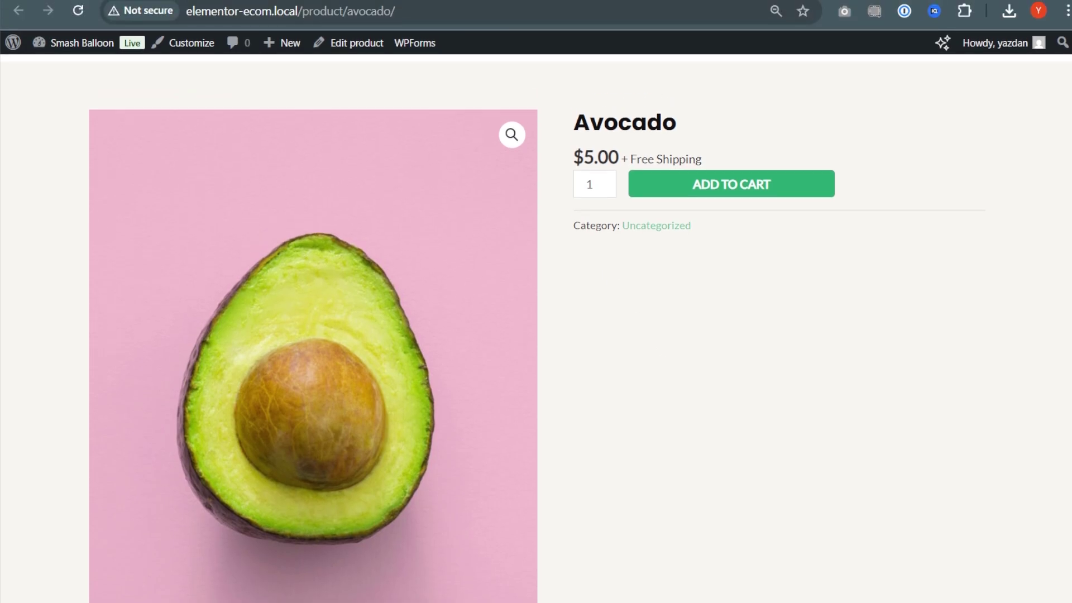
click(549, 17)
key(ctrl+c)
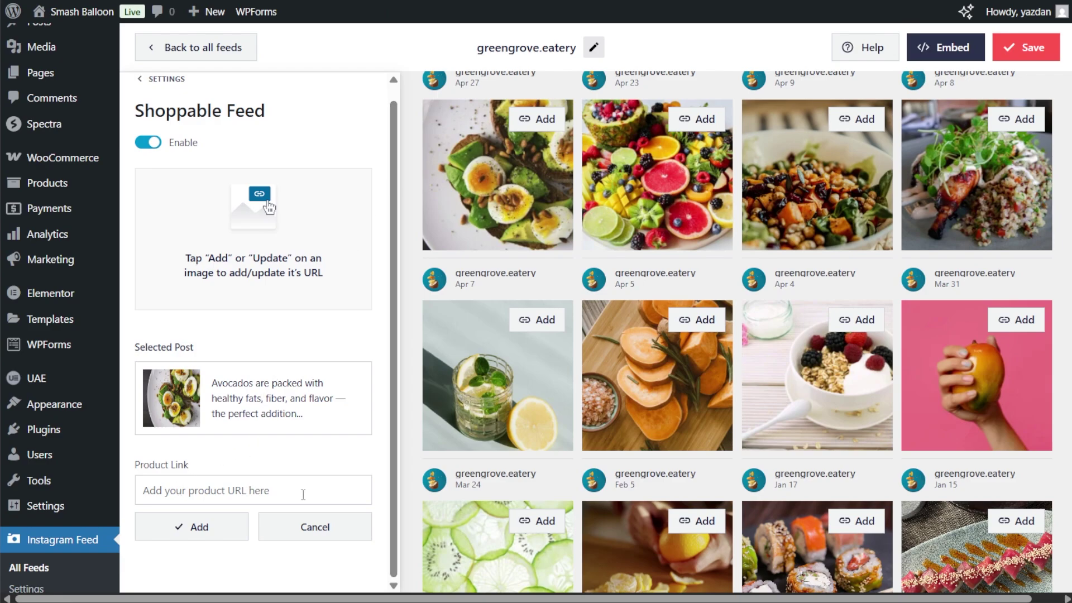
click(315, 493)
key(ctrl+v)
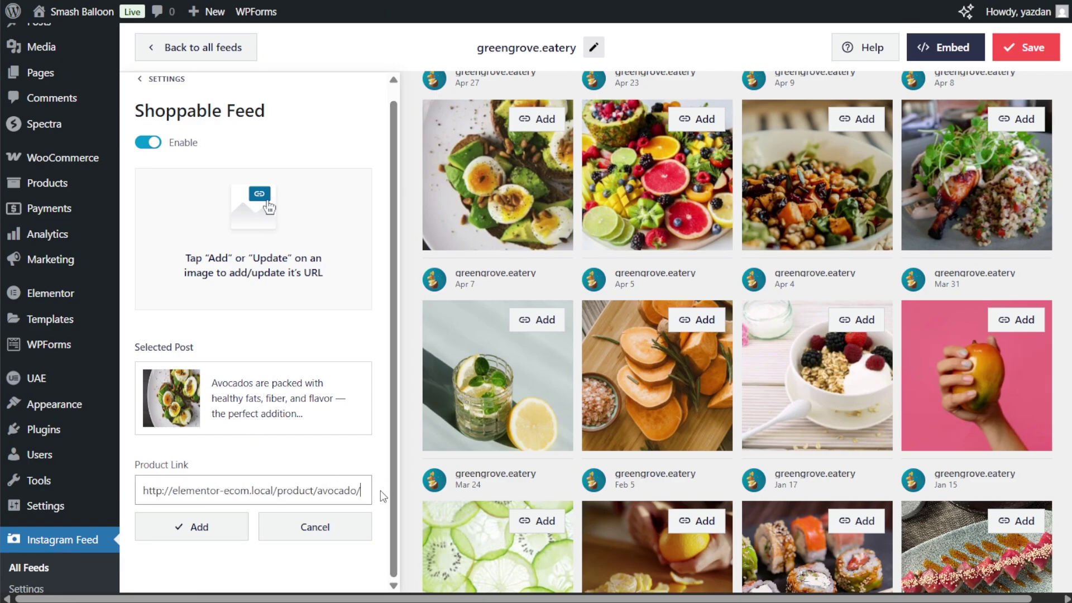
click(199, 527)
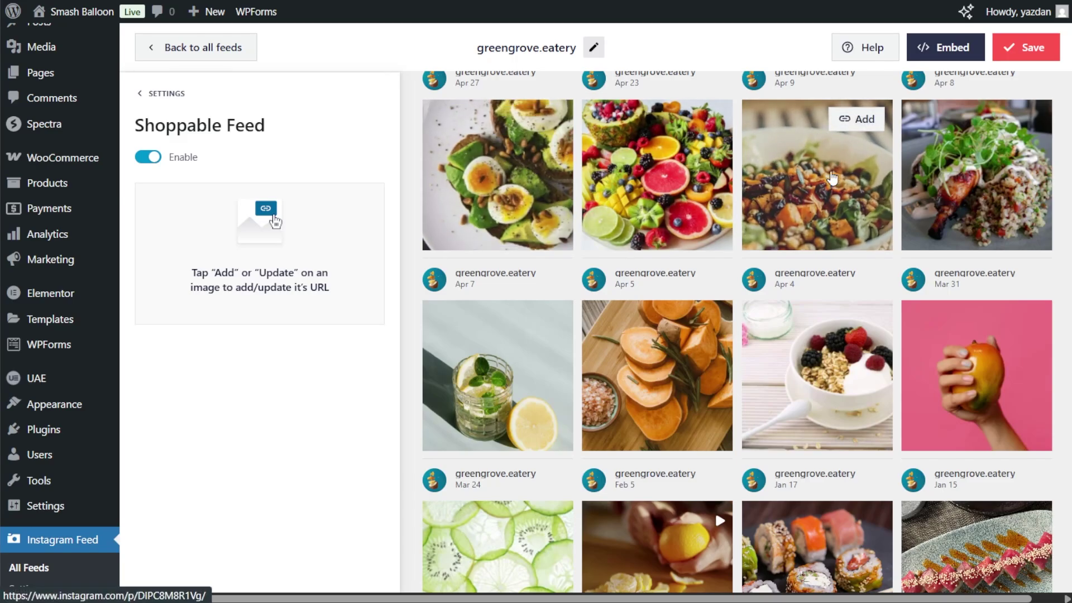
click(855, 120)
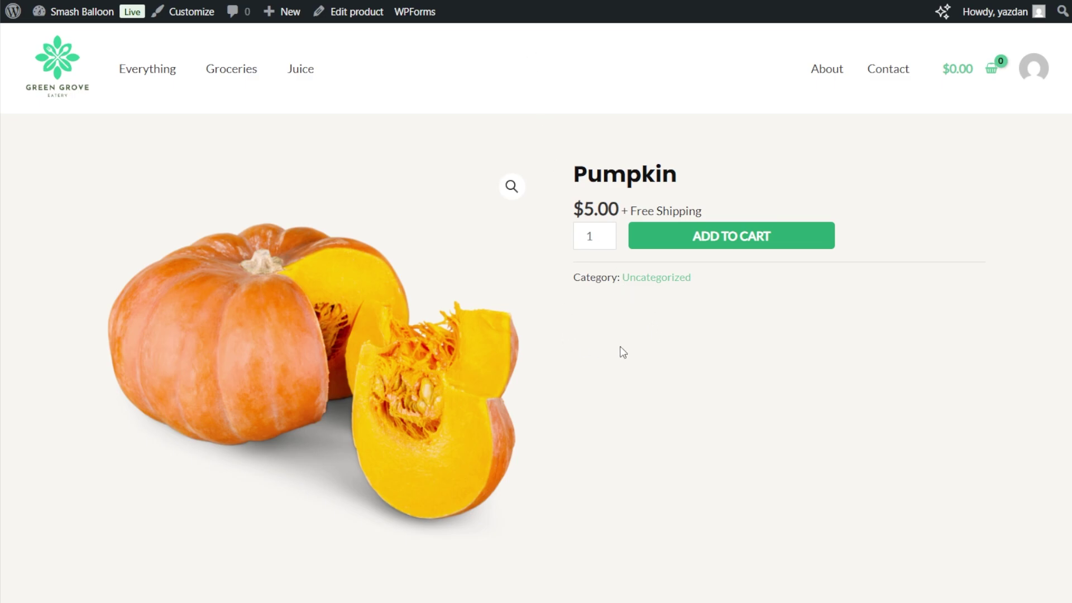
click(499, 16)
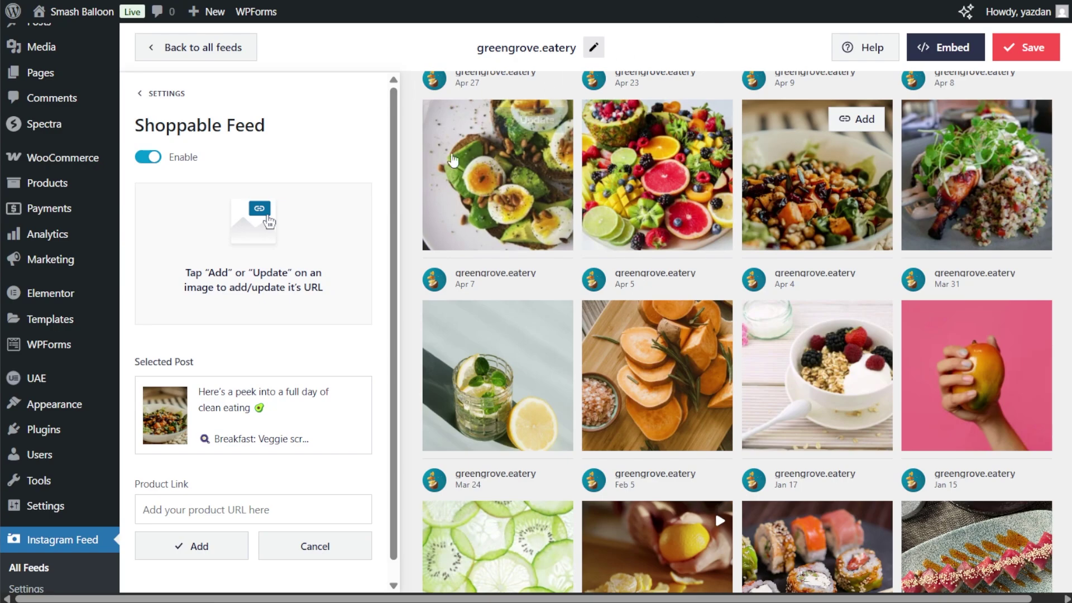
click(230, 508)
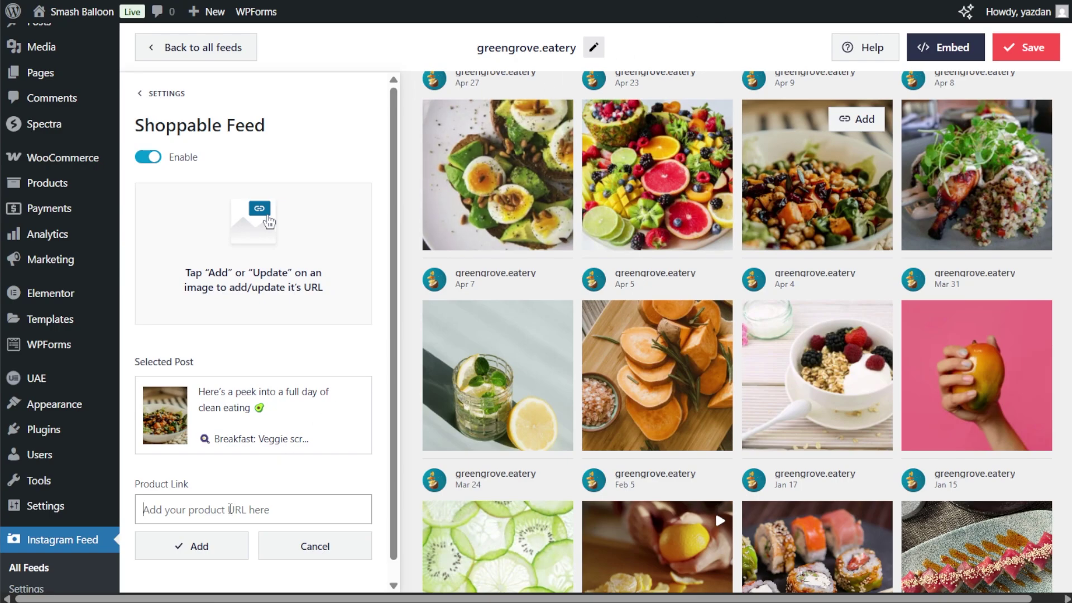
text(http://elementor-ecom.local/product/pumpkin/)
click(211, 545)
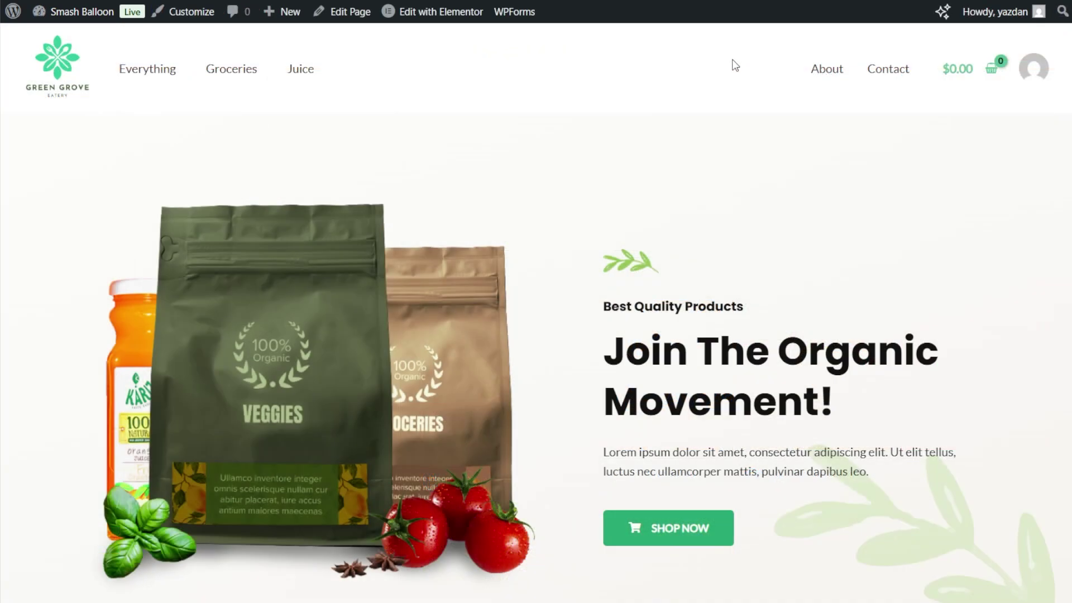
Step: Test the product links in the live Home page's feed by opening the avocado toast post and the salad bowl post
scroll(730, 96, down, 7)
scroll(730, 104, down, 8)
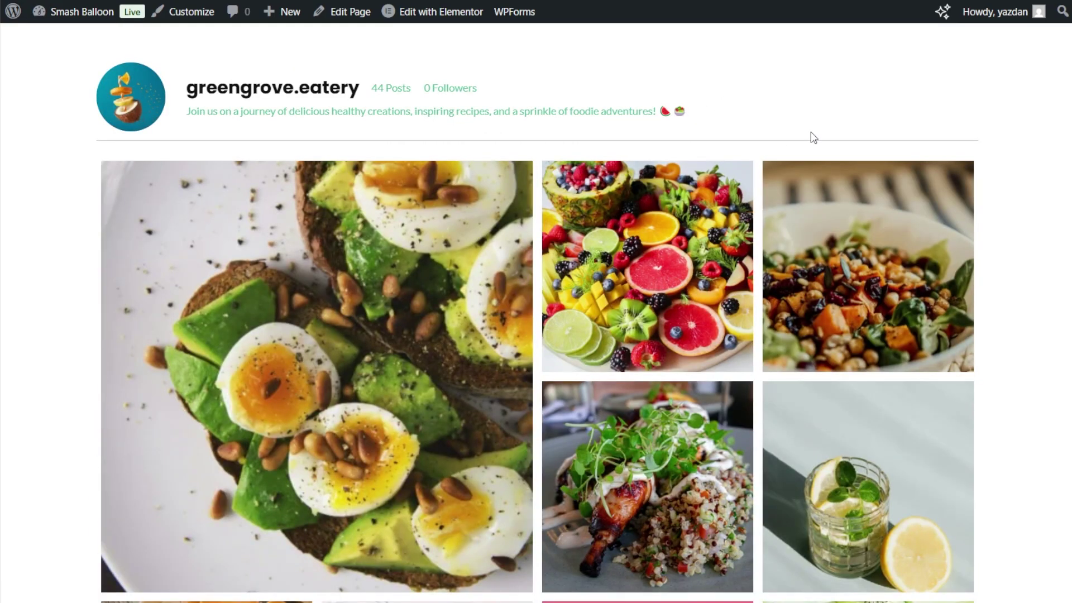
scroll(814, 138, down, 1)
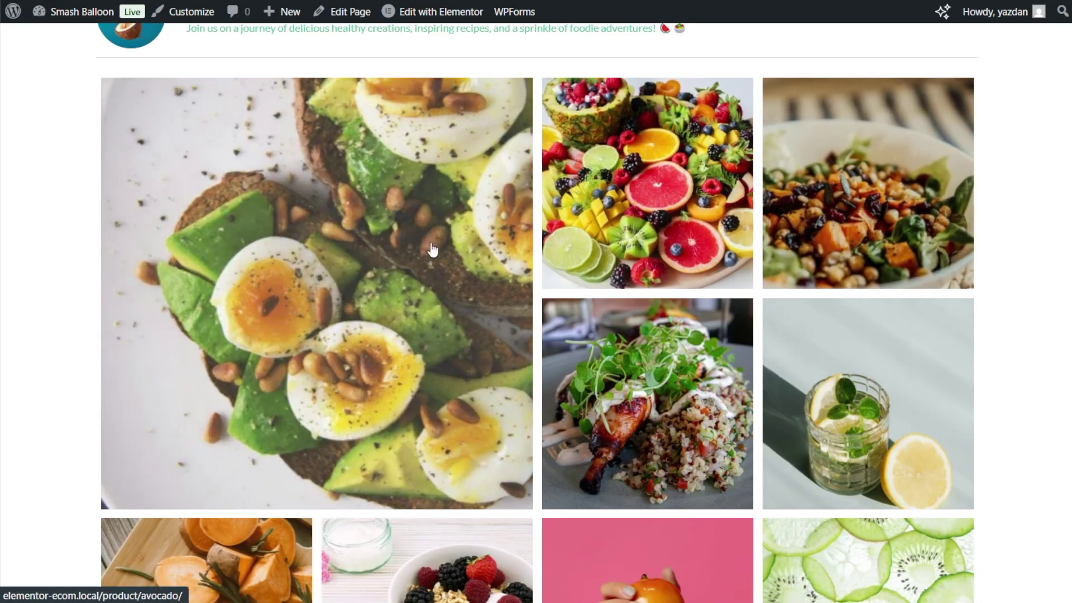
click(390, 308)
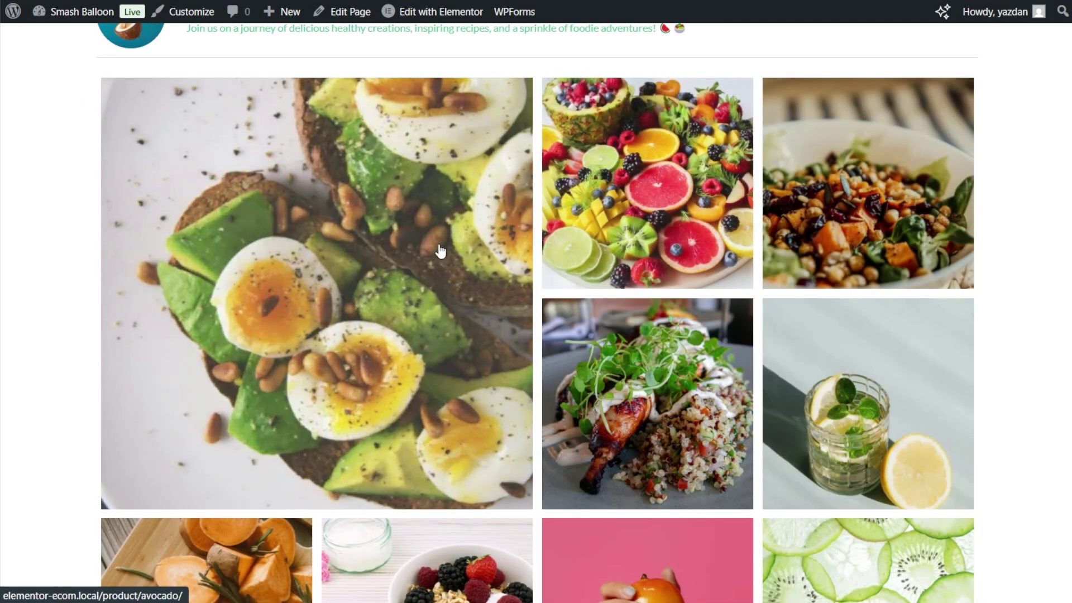
click(381, 289)
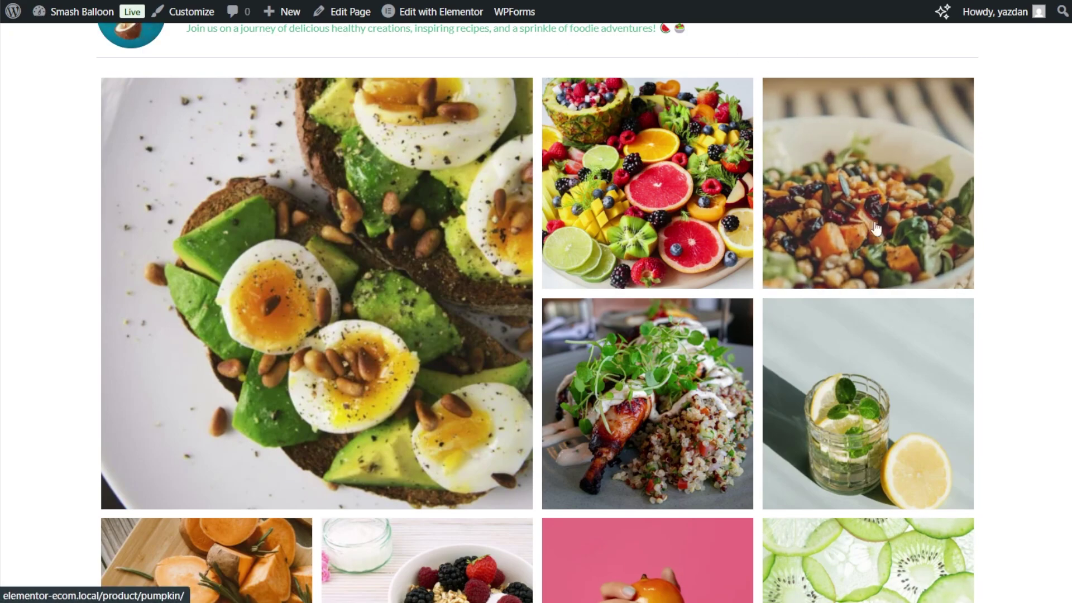
click(876, 228)
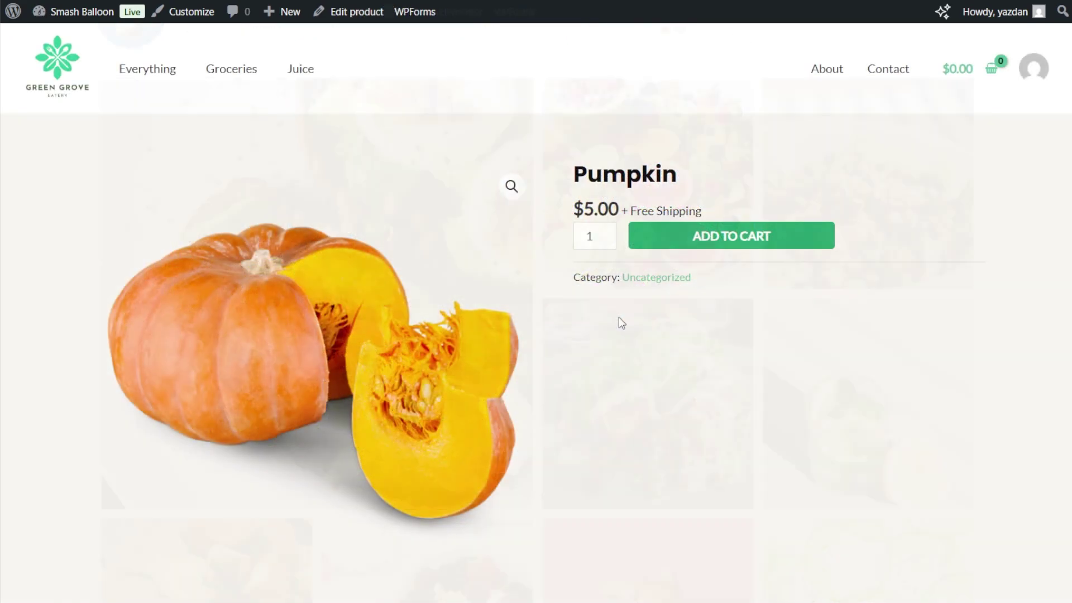